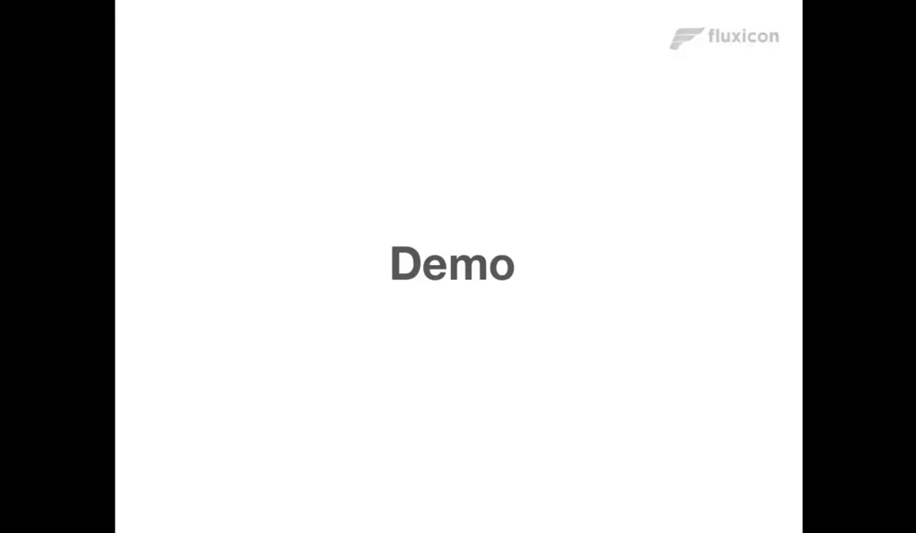
- Leave the slideshow and switch to the PurchasingExample.xlsx workbook in Excel
key(Escape)
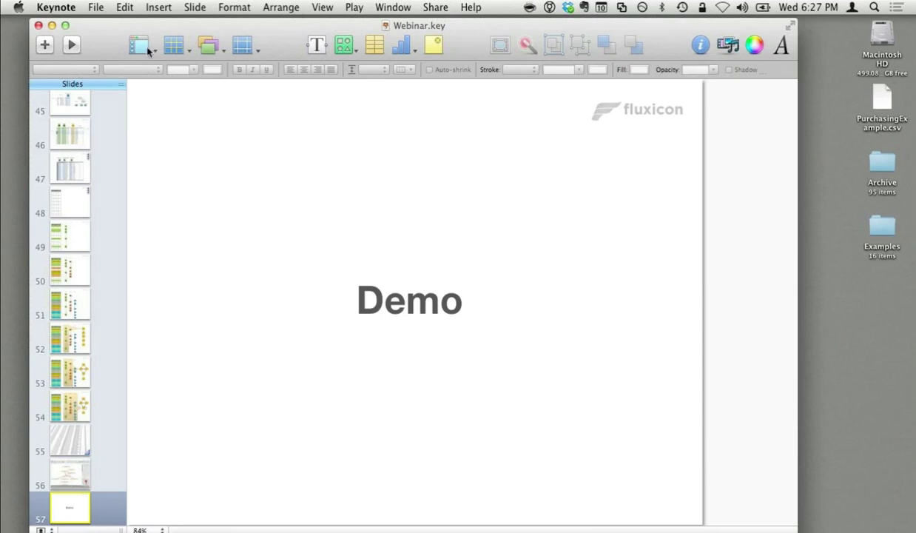
drag(49, 22, 52, 29)
click(52, 35)
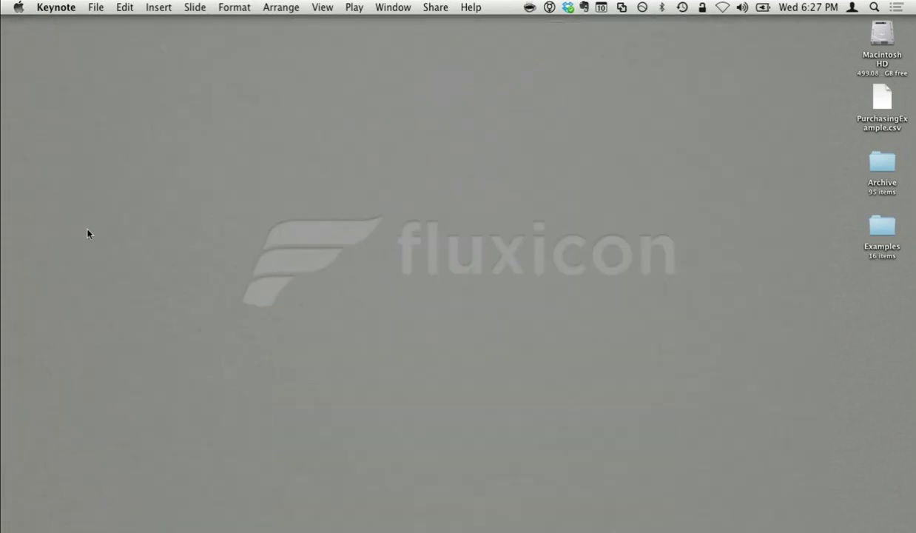
mouse_move(4, 473)
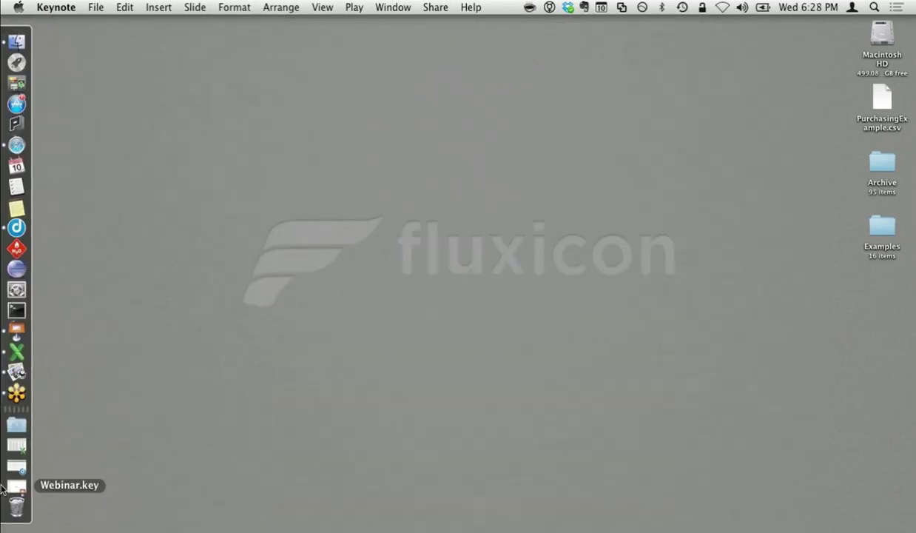
click(24, 446)
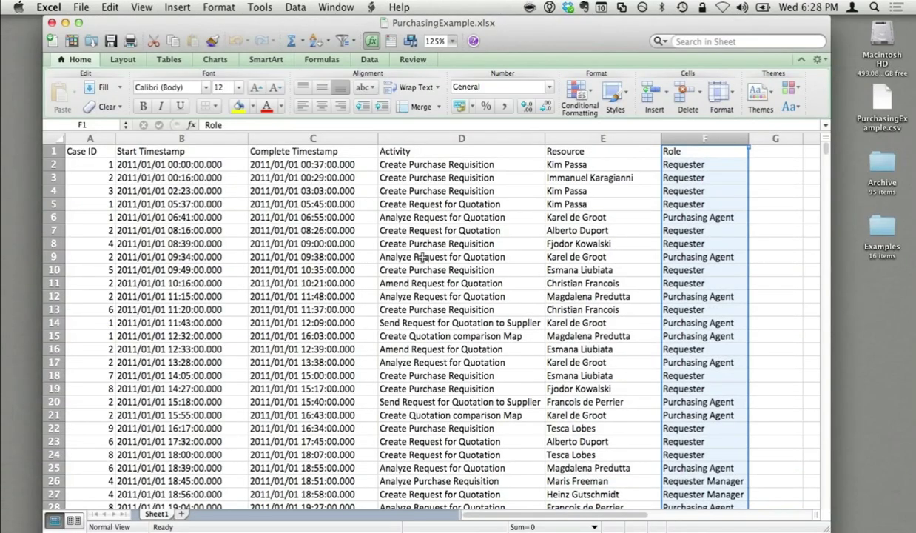
- Examine the event log's rows, picking out row 10 and the Activity column
click(474, 337)
scroll(488, 399, down, 4)
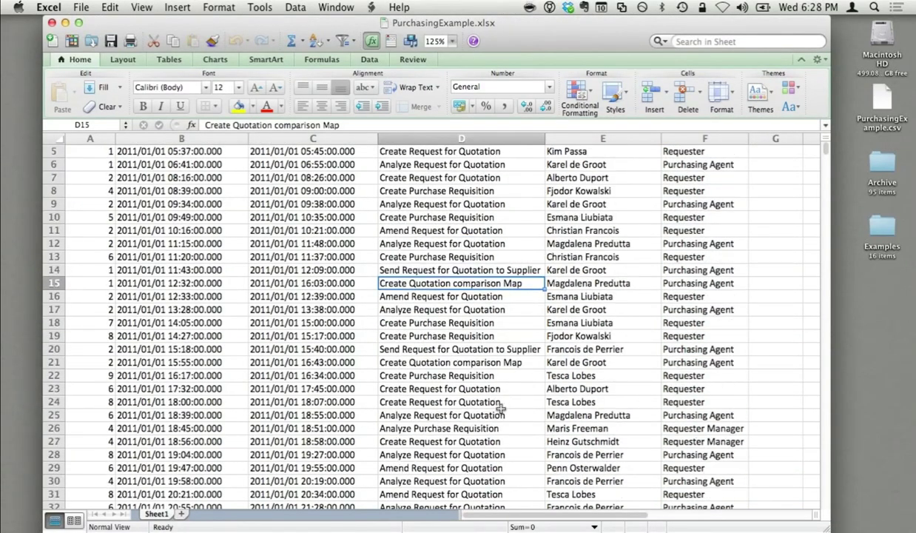
scroll(492, 405, up, 4)
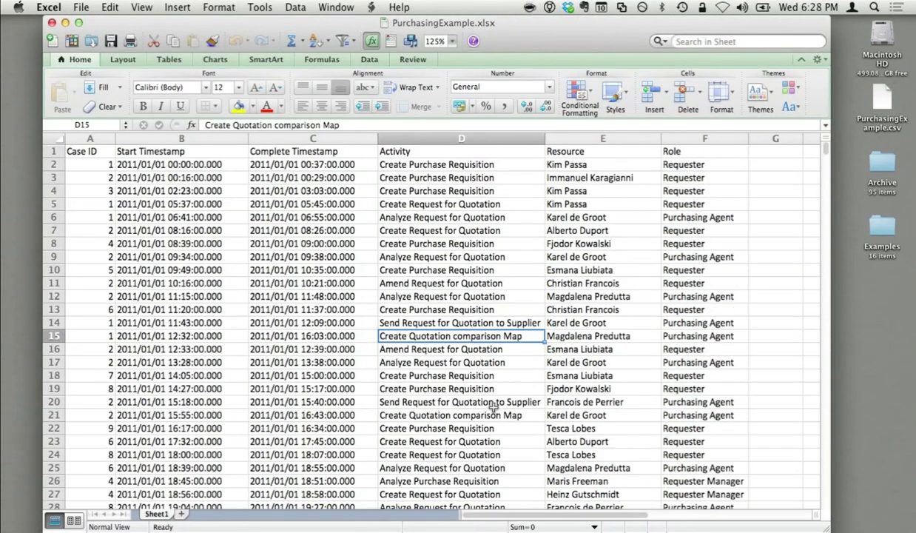
click(60, 269)
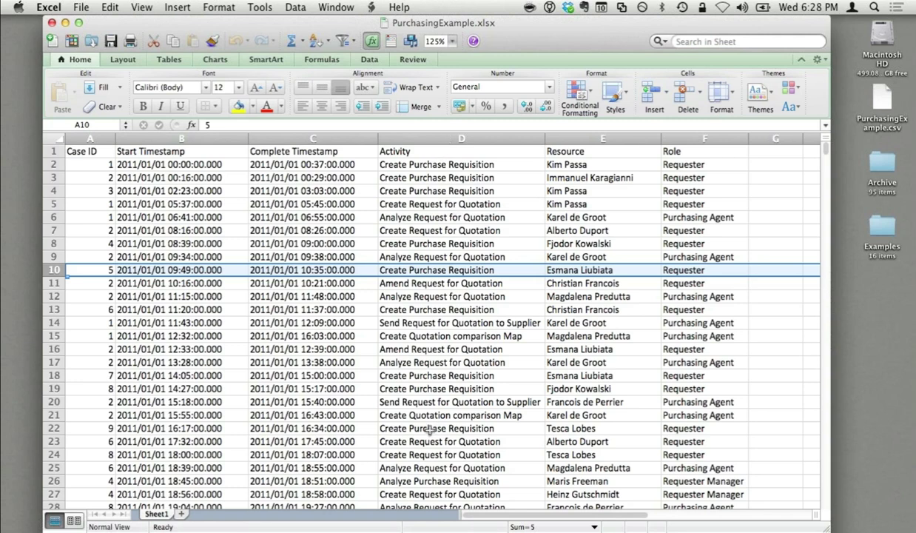
click(411, 140)
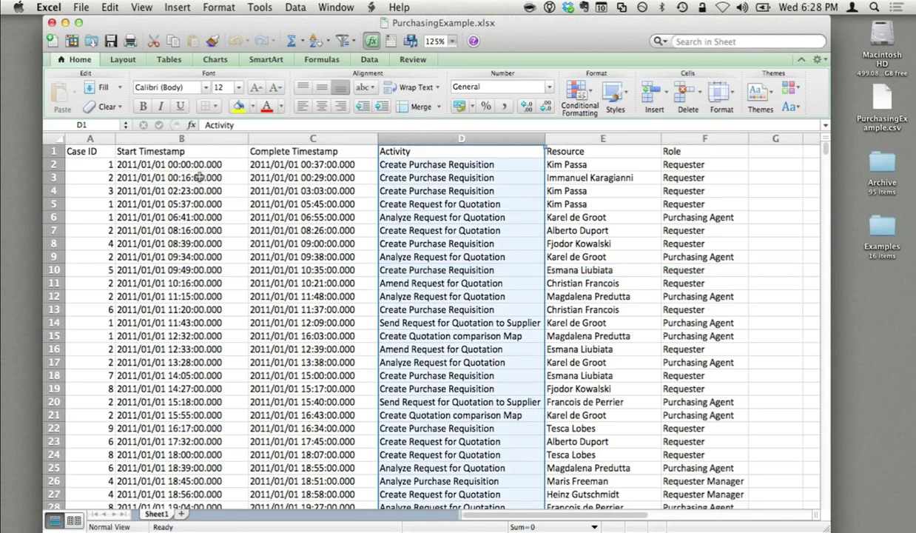
- Examine the Case ID column and the rows that belong to case 1
click(90, 138)
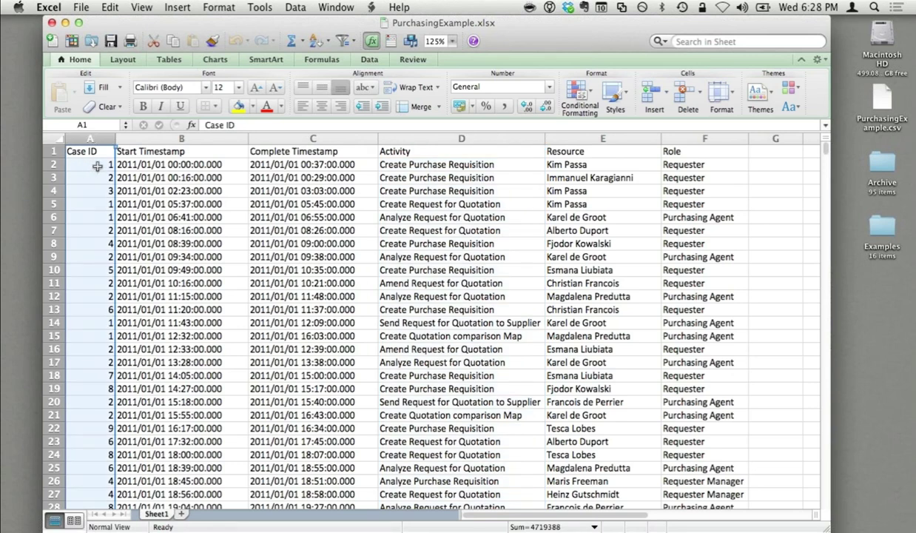
click(95, 162)
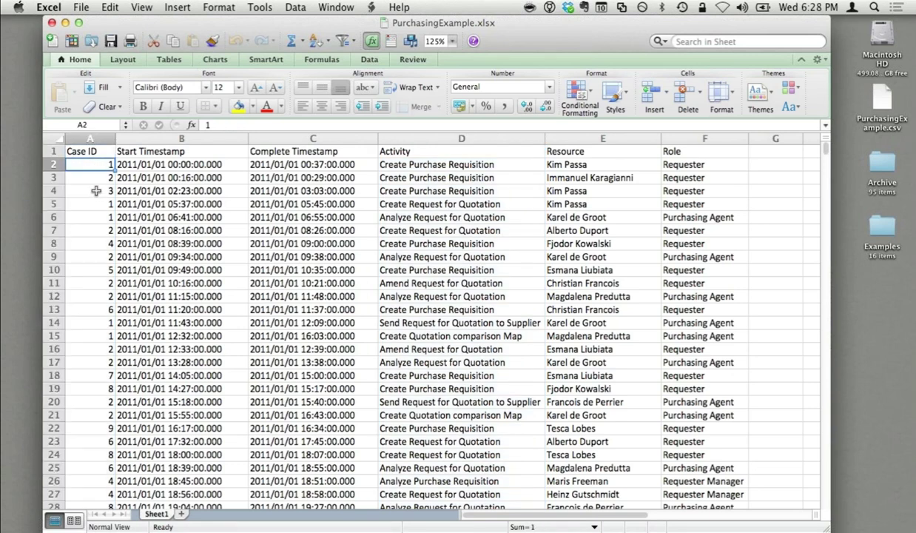
click(98, 204)
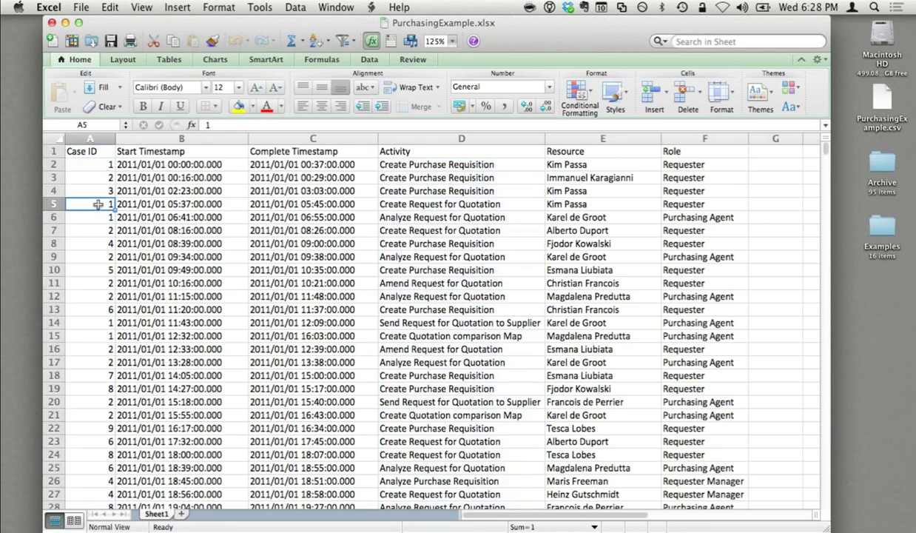
click(86, 165)
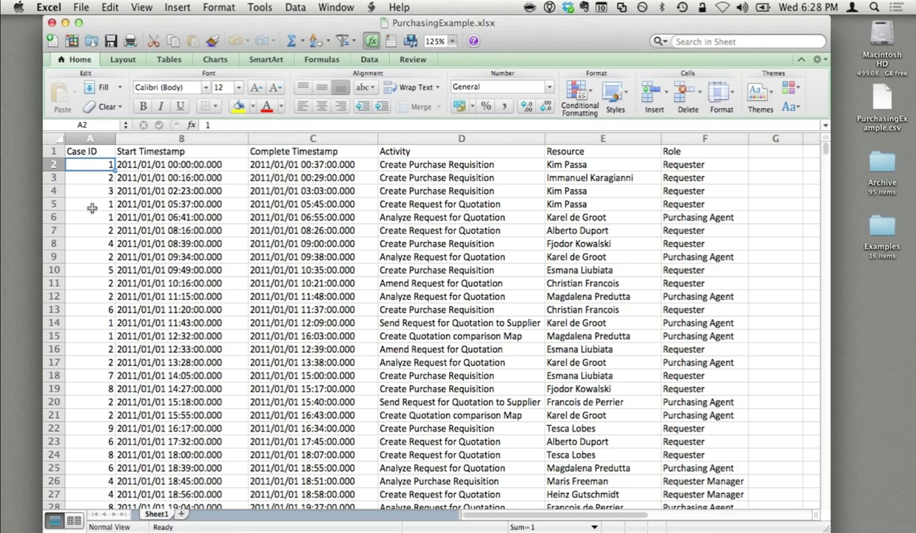
click(91, 203)
click(92, 215)
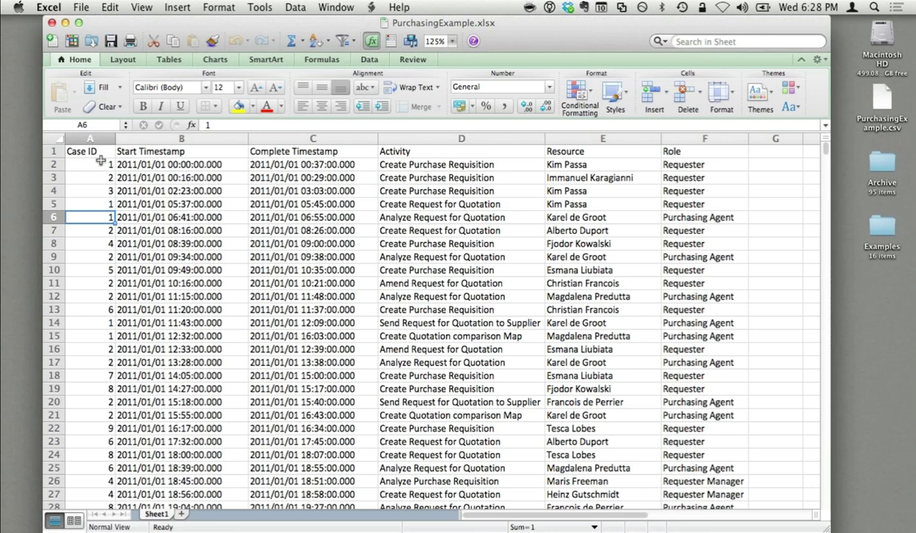
- Review the Start Timestamp, Complete Timestamp, Activity, Resource and Role columns of the event log
click(205, 138)
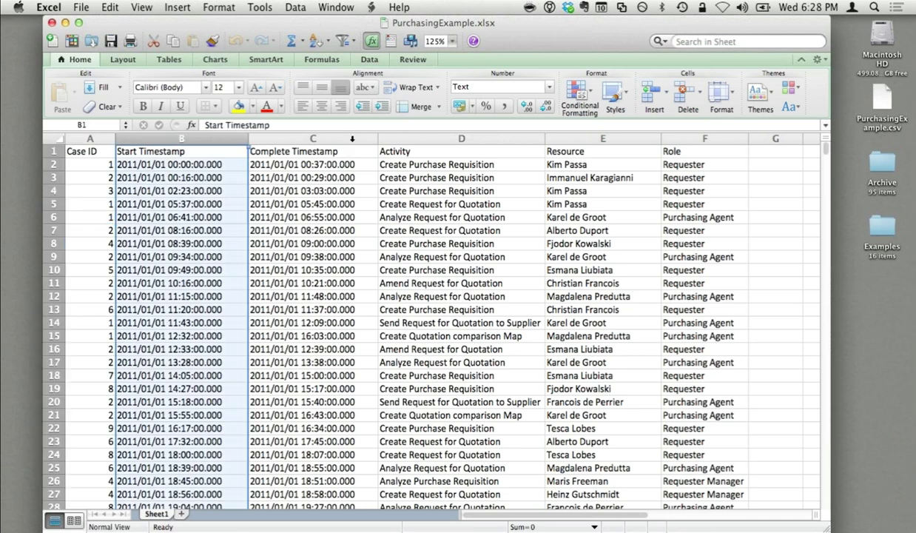
click(352, 139)
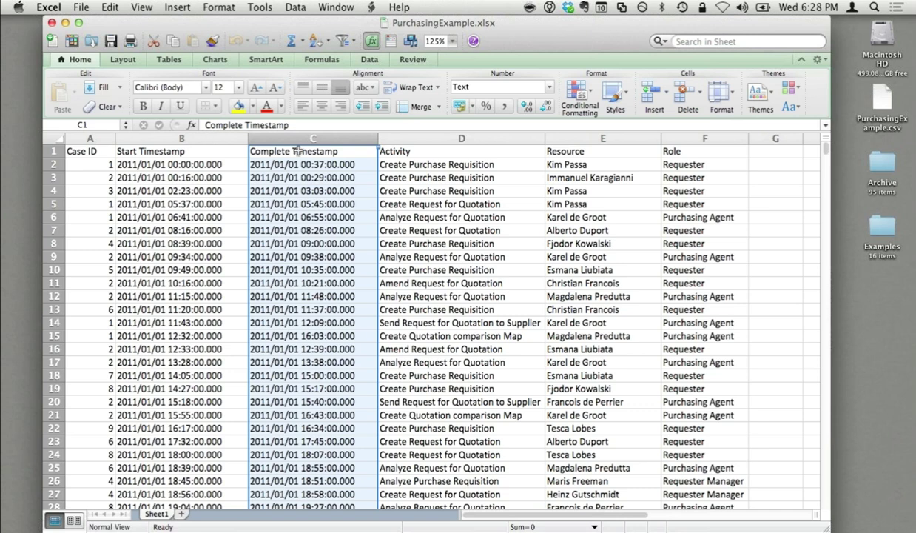
click(402, 161)
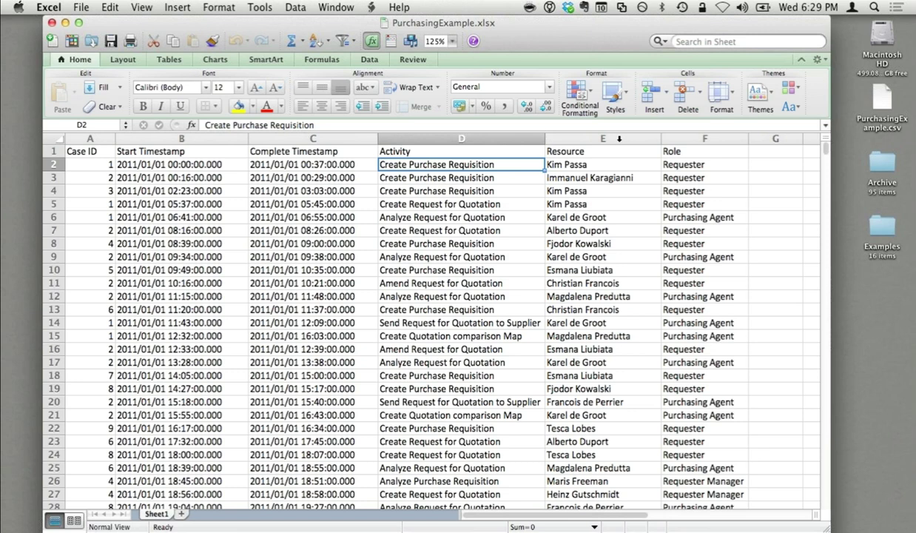
click(618, 139)
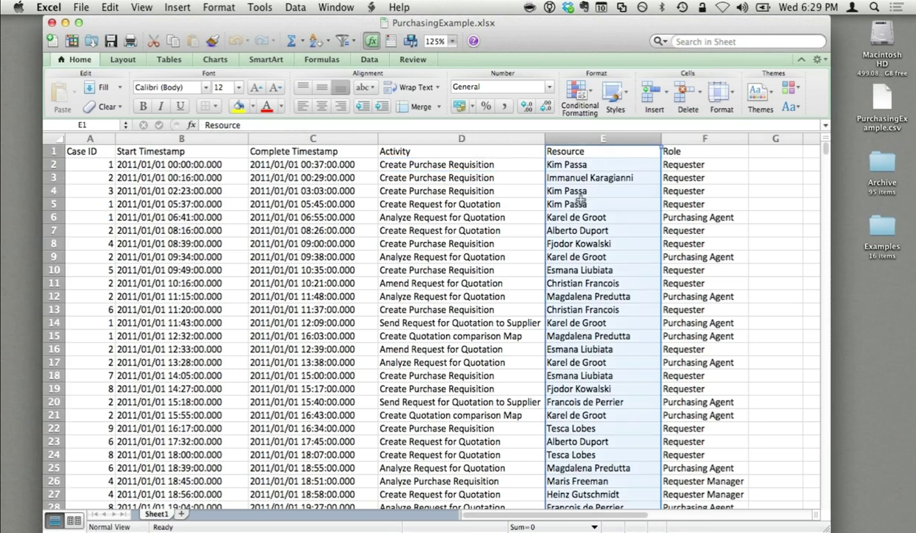
click(708, 192)
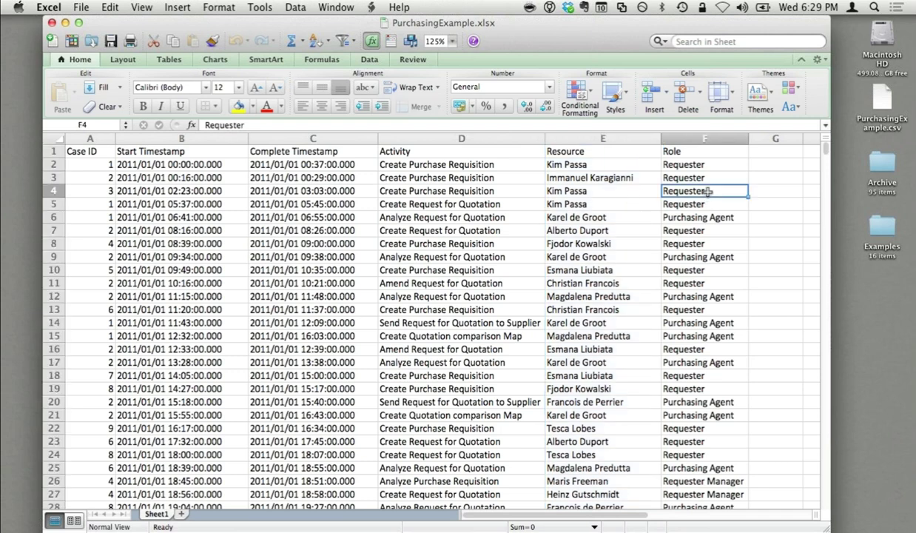
- Switch to Disco and open PurchasingExample.csv from the Desktop for import
click(66, 23)
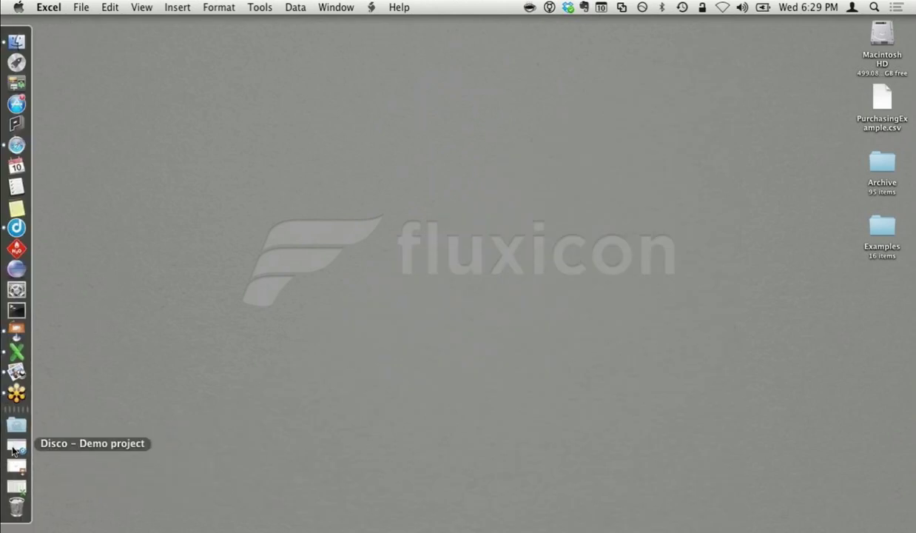
click(15, 444)
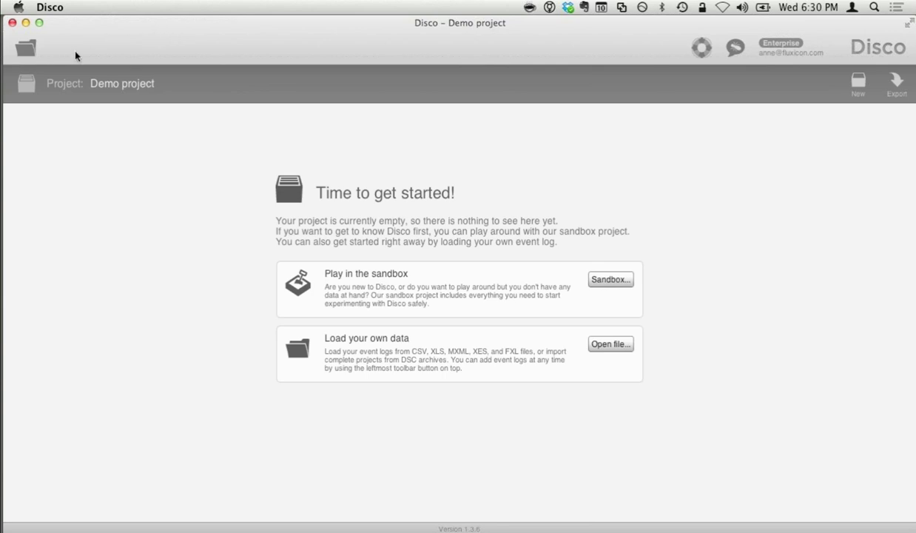
click(26, 48)
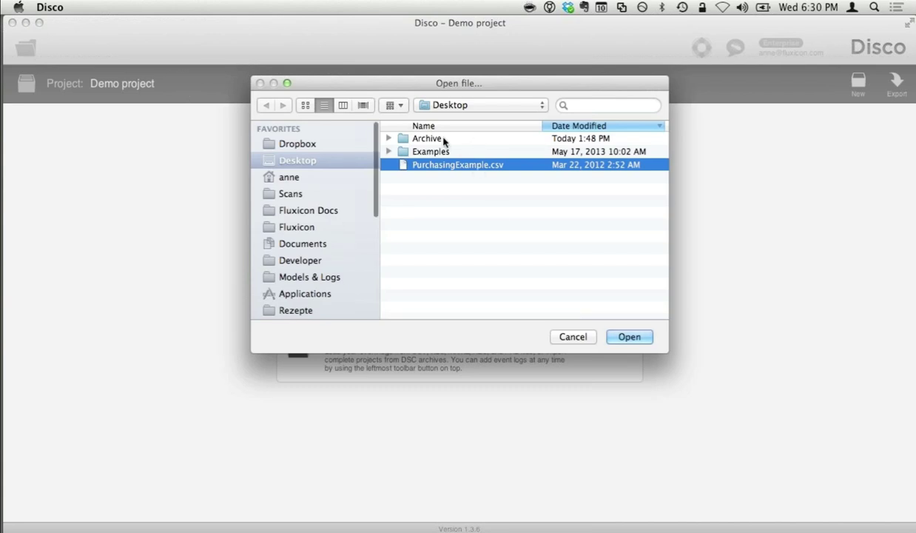
click(628, 337)
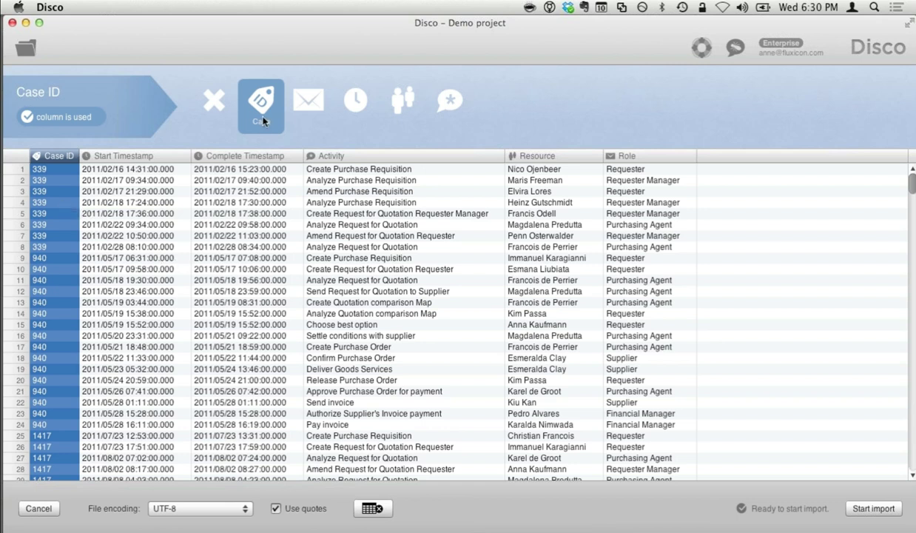
- Configure the Activity column as Activity and check the Start Timestamp and Complete Timestamp columns
click(362, 230)
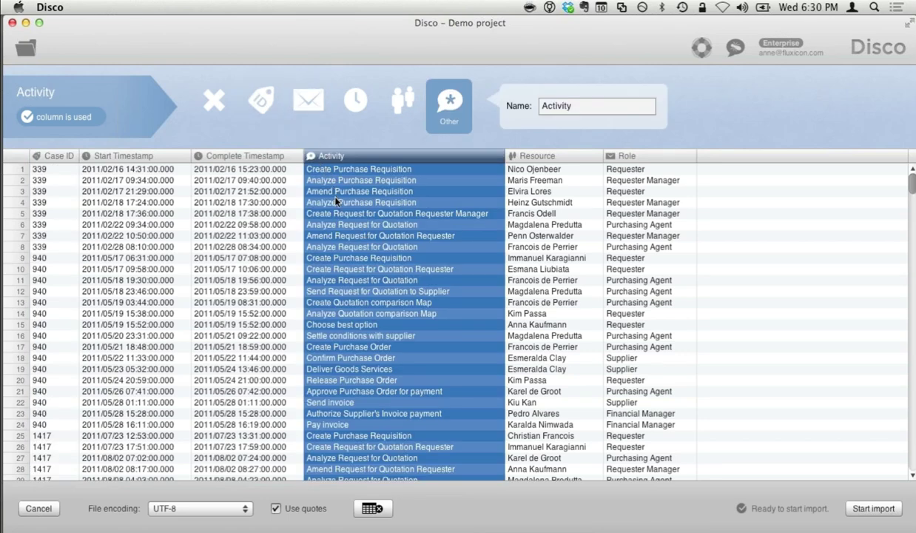
click(306, 108)
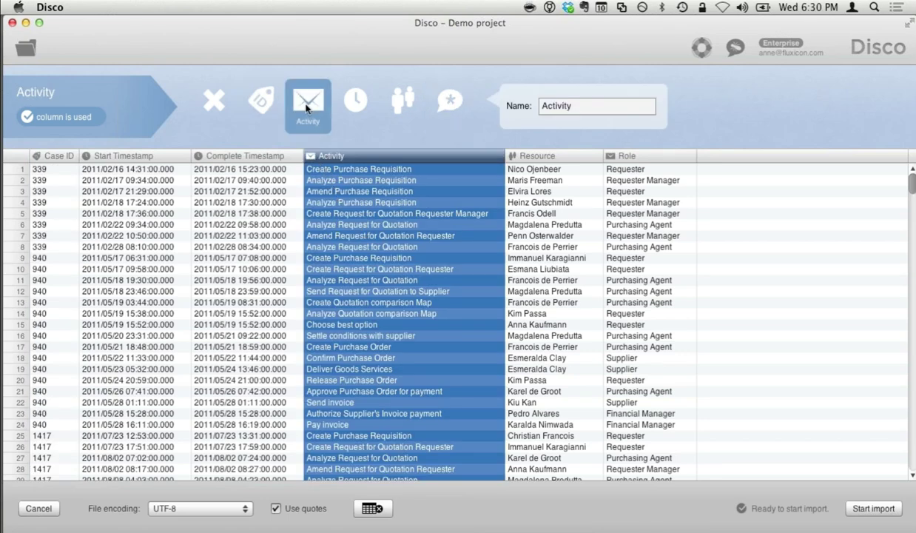
click(157, 219)
click(221, 228)
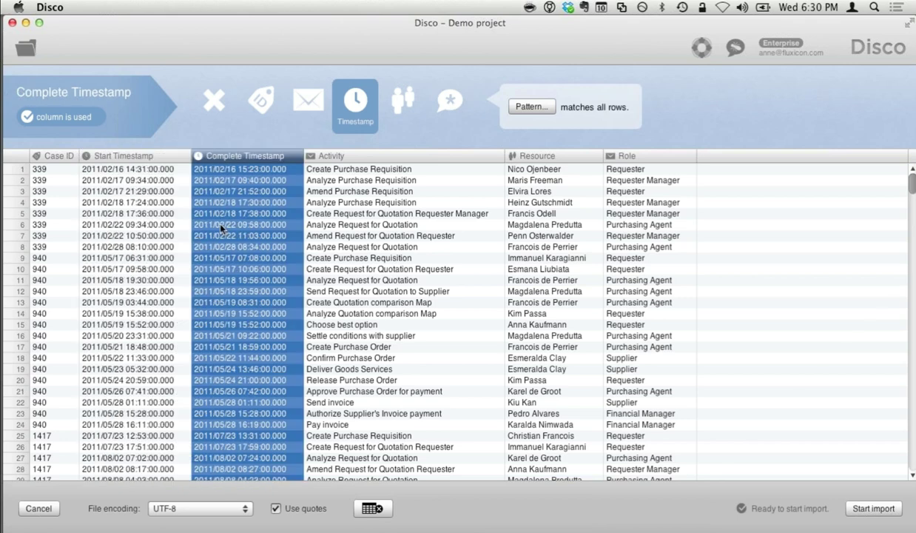
- Configure the Role column as Other and start importing the event log
click(556, 224)
click(623, 213)
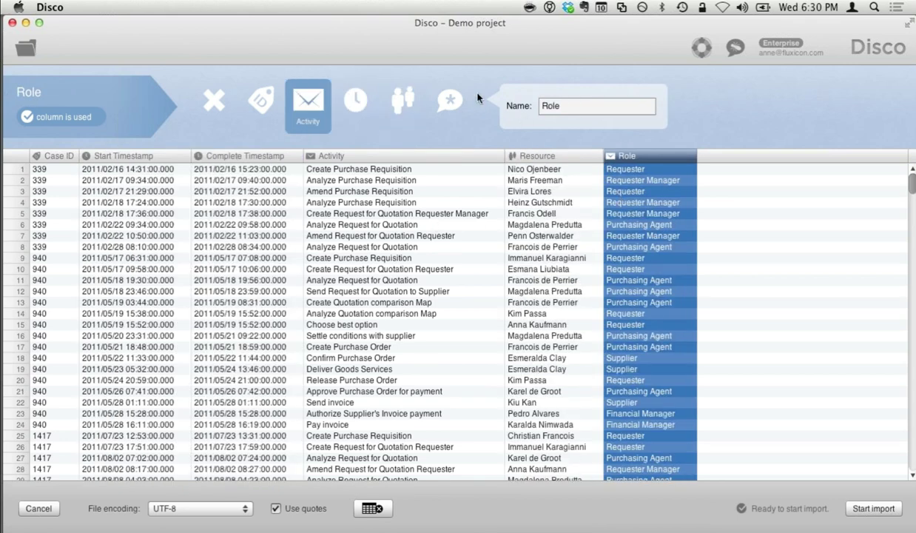
click(448, 101)
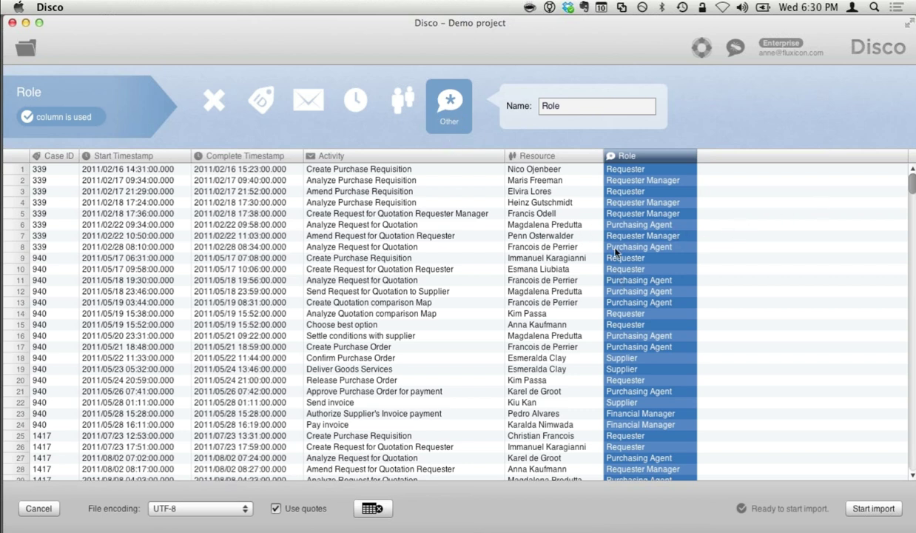
click(869, 508)
click(872, 508)
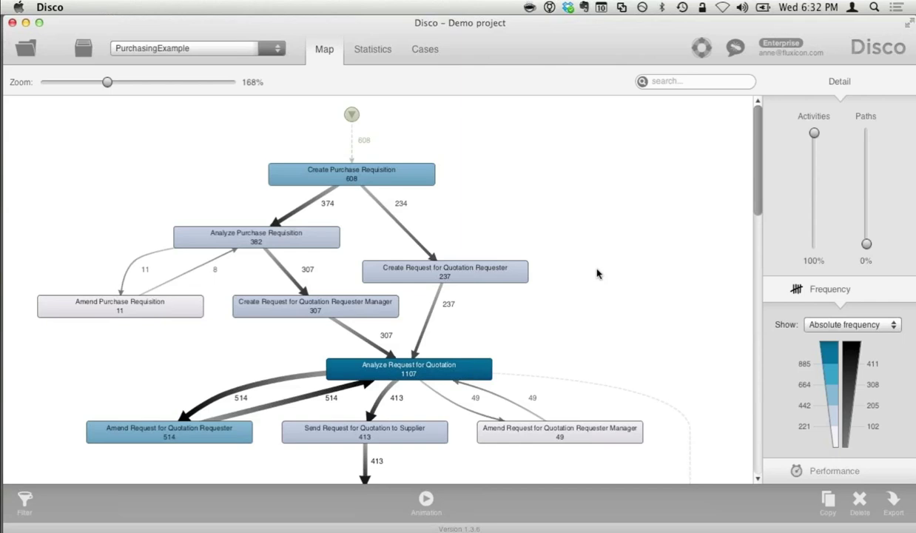
- Reduce the process map's Activities detail to 0%
scroll(596, 274, down, 3)
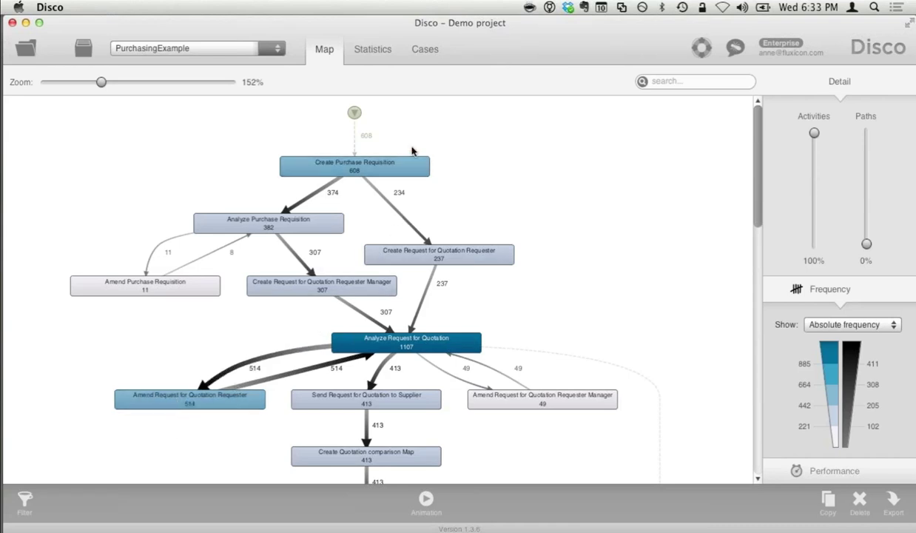
scroll(412, 151, up, 2)
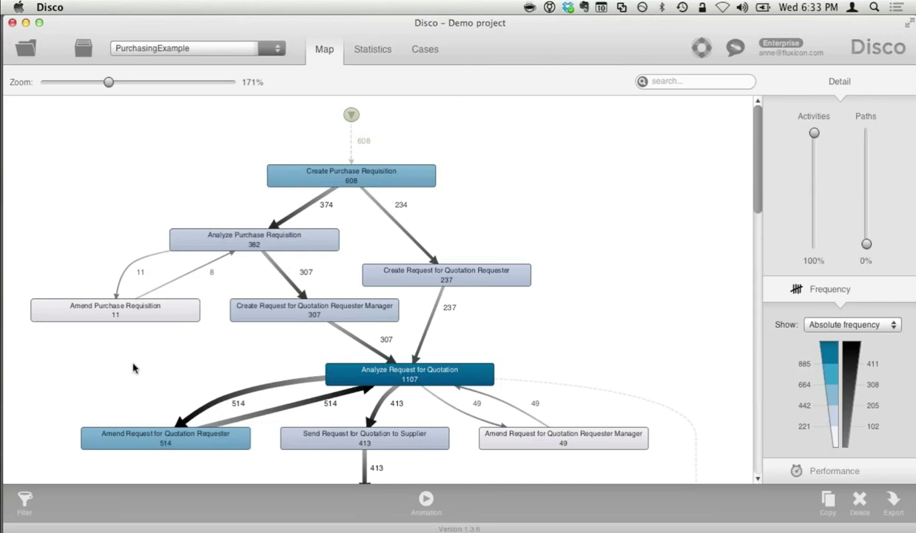
scroll(133, 368, down, 3)
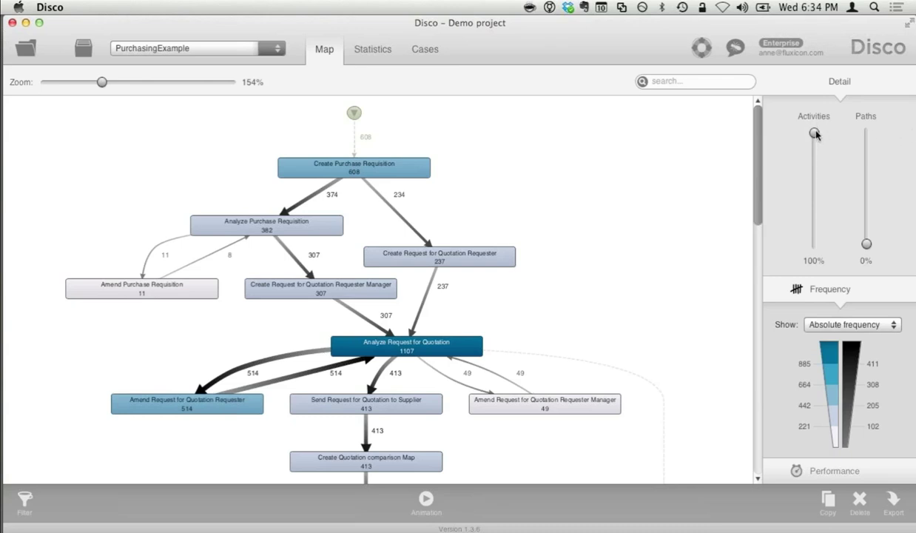
drag(814, 133, 813, 244)
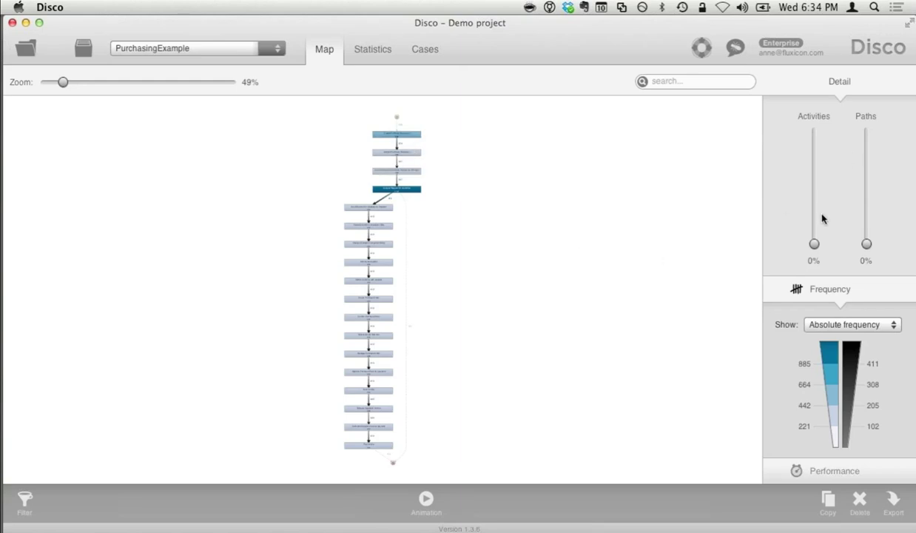
- Restore the process map's Activities detail to 100% and examine its first activities
drag(813, 244, 813, 132)
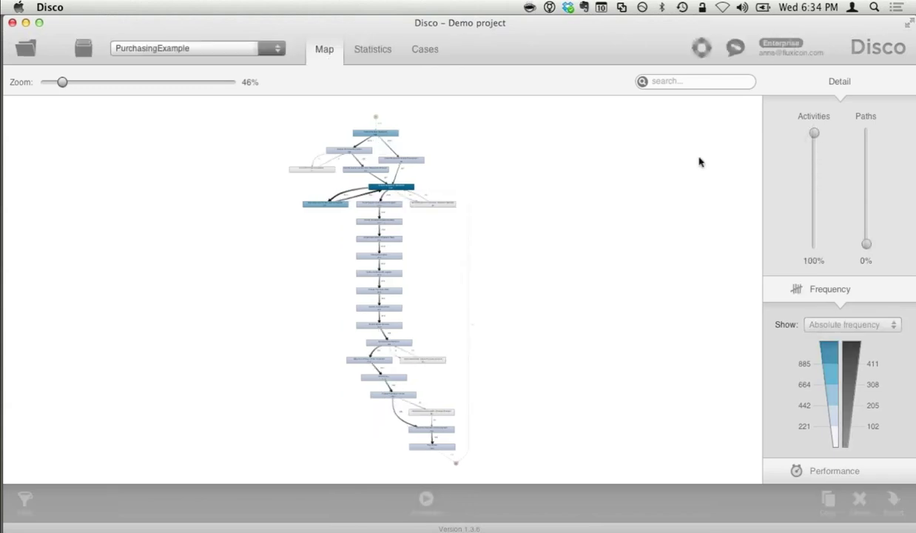
scroll(431, 215, up, 5)
scroll(431, 216, up, 5)
scroll(430, 215, up, 3)
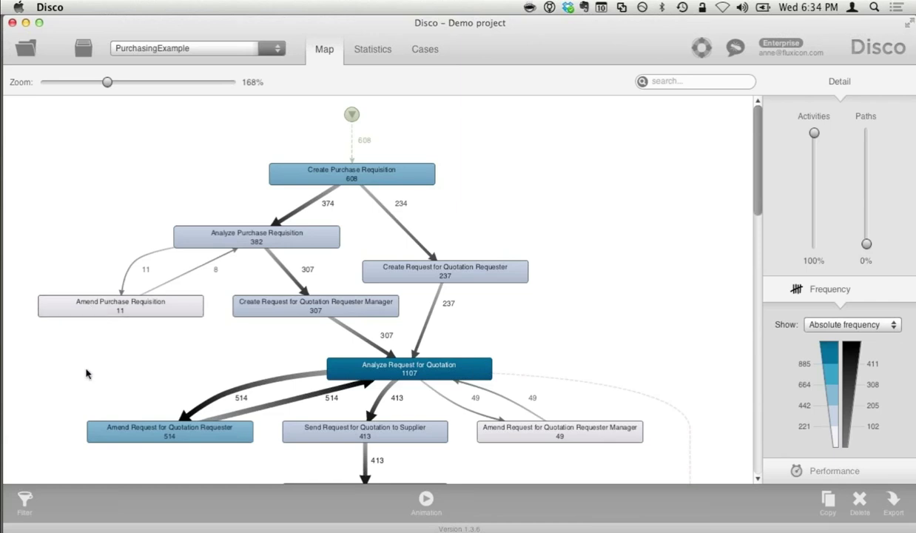
scroll(86, 373, up, 2)
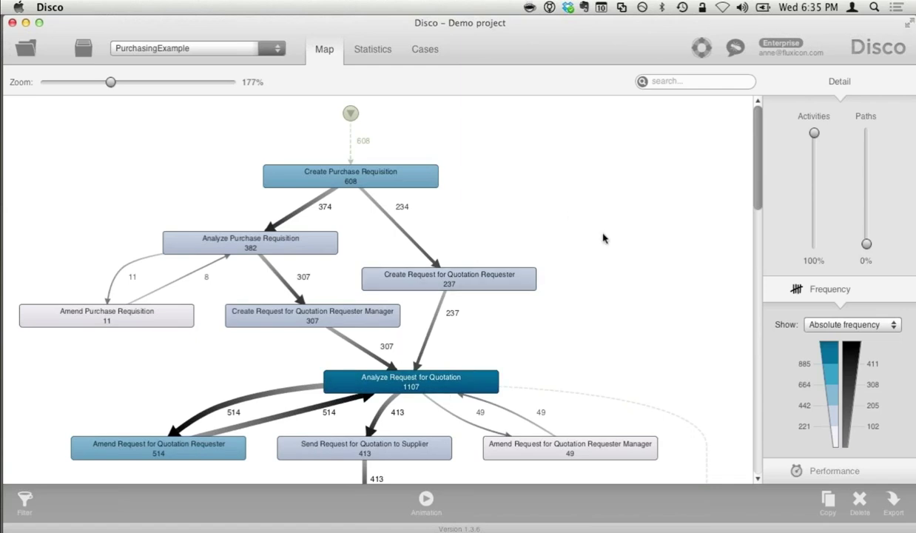
- Set the process map's Paths detail to 100% and view the additional connections among the first activities
scroll(627, 254, down, 5)
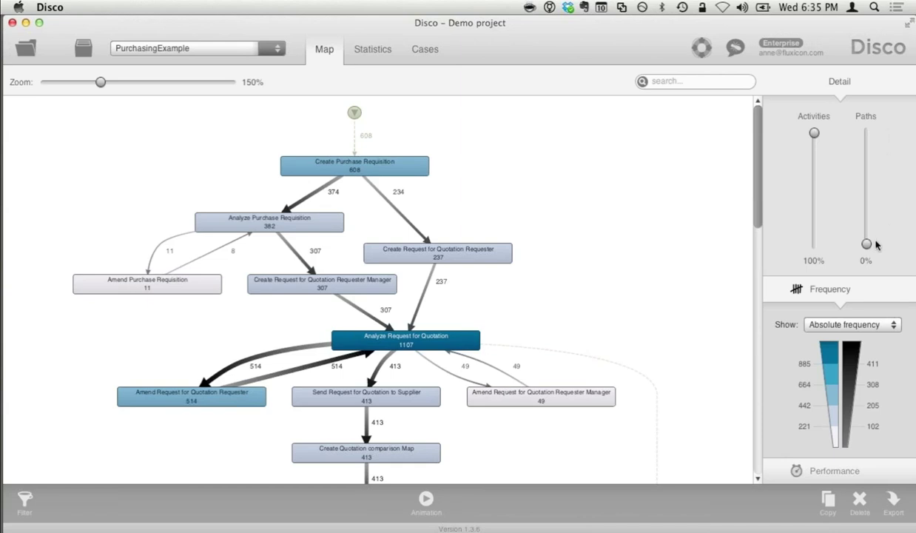
drag(866, 243, 867, 93)
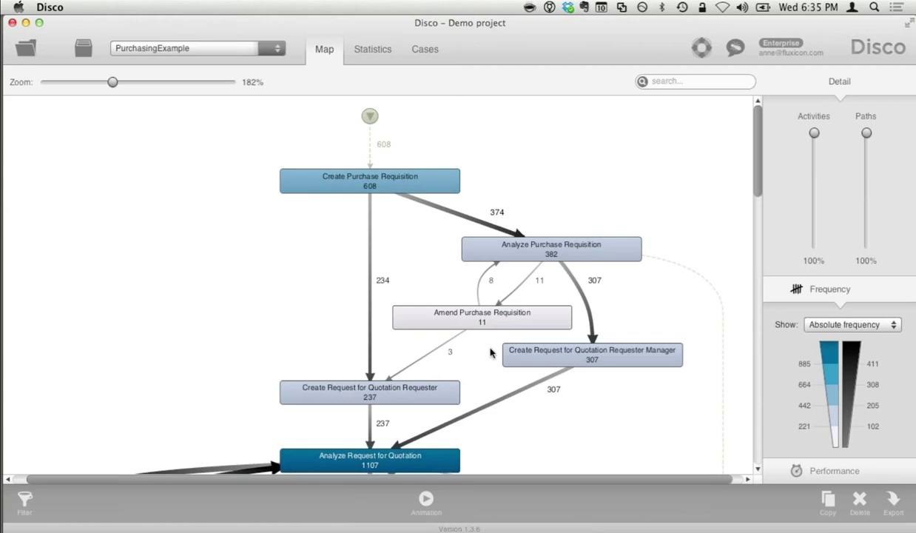
scroll(490, 352, down, 3)
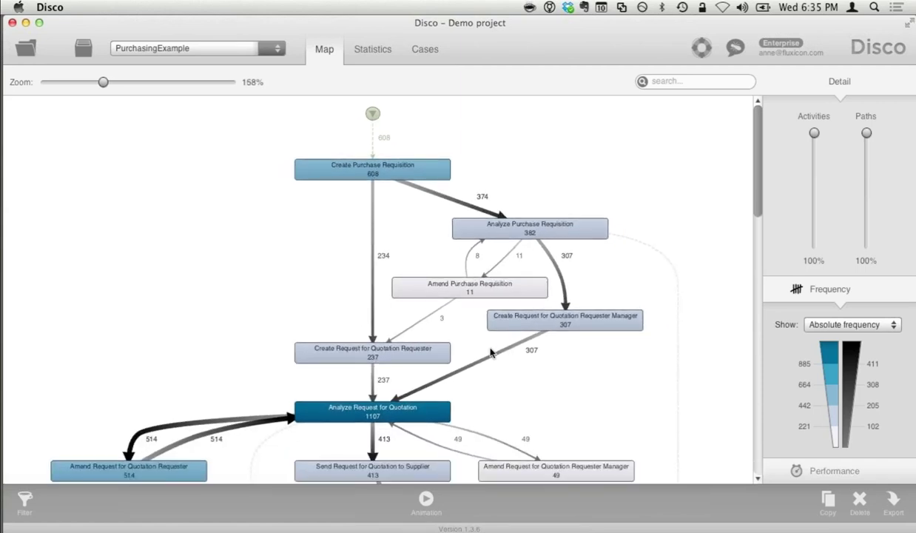
scroll(491, 353, down, 2)
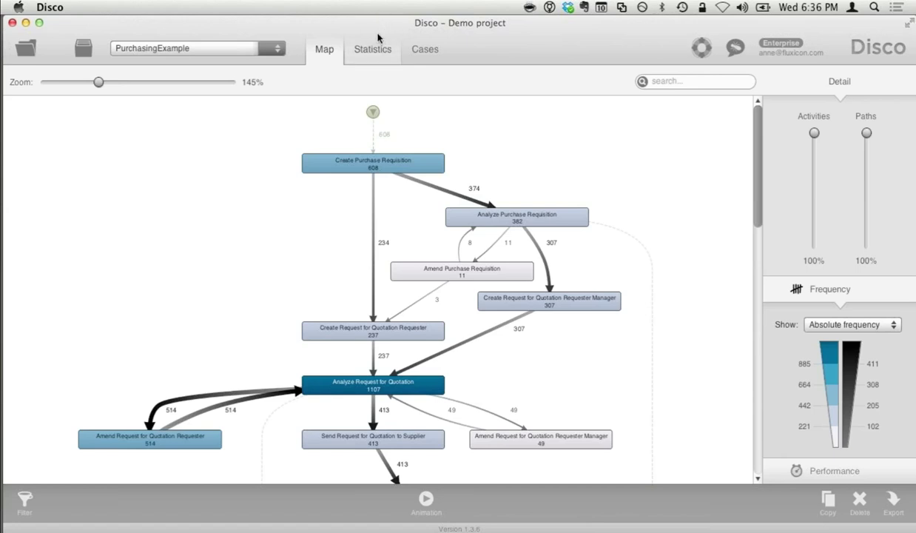
- Examine the log's overview statistics and display the Case duration chart
click(374, 55)
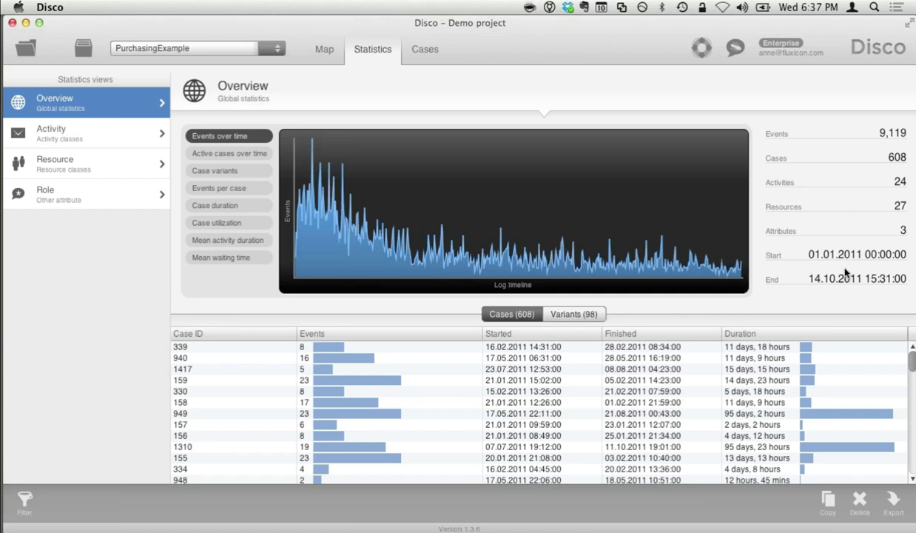
click(252, 206)
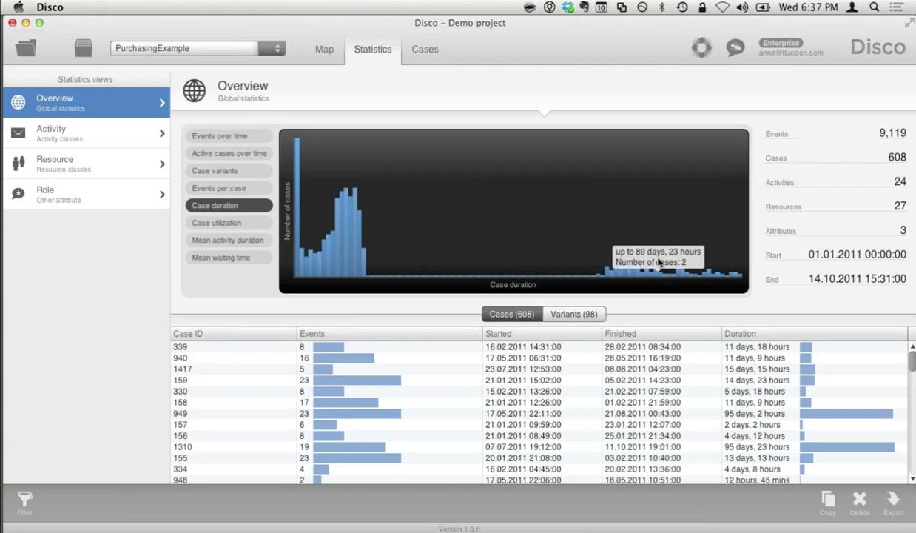
- Open the individual cases of the complete log and inspect the event history of the second and third cases
click(431, 55)
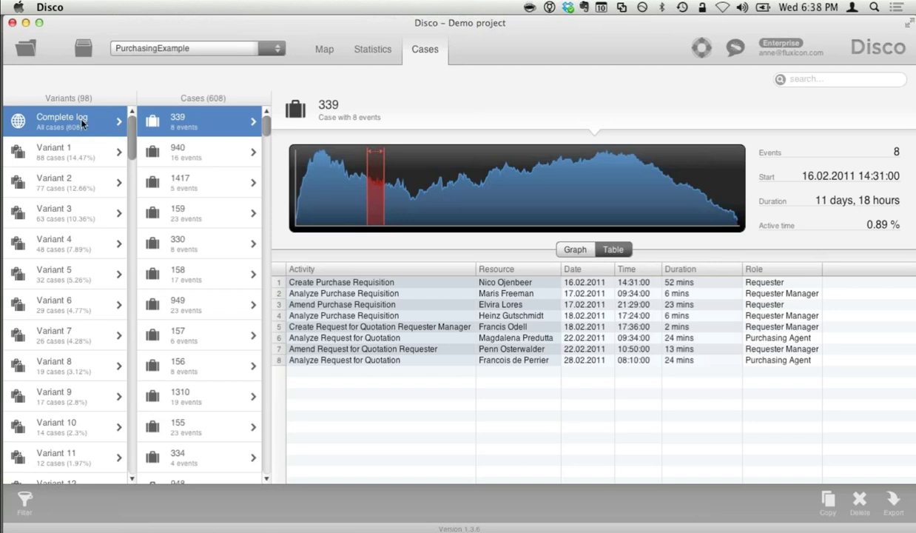
click(199, 144)
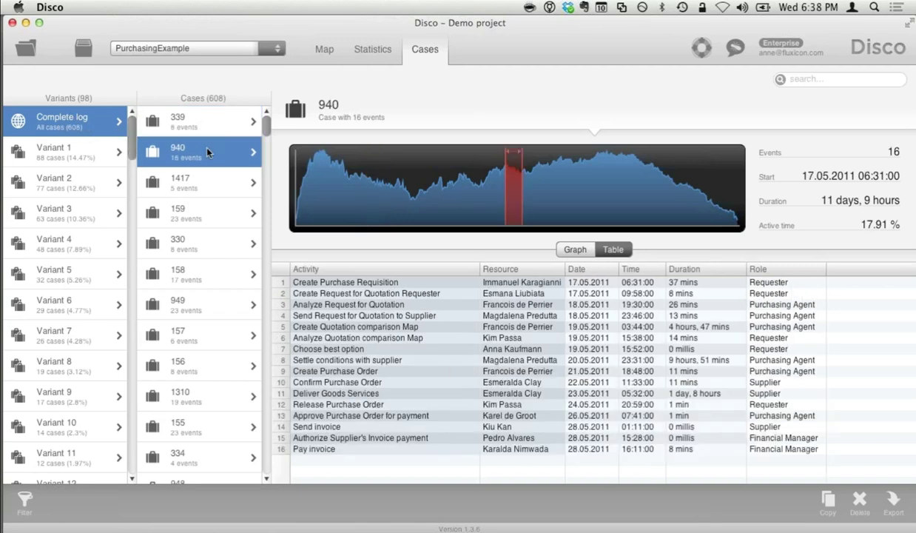
click(204, 173)
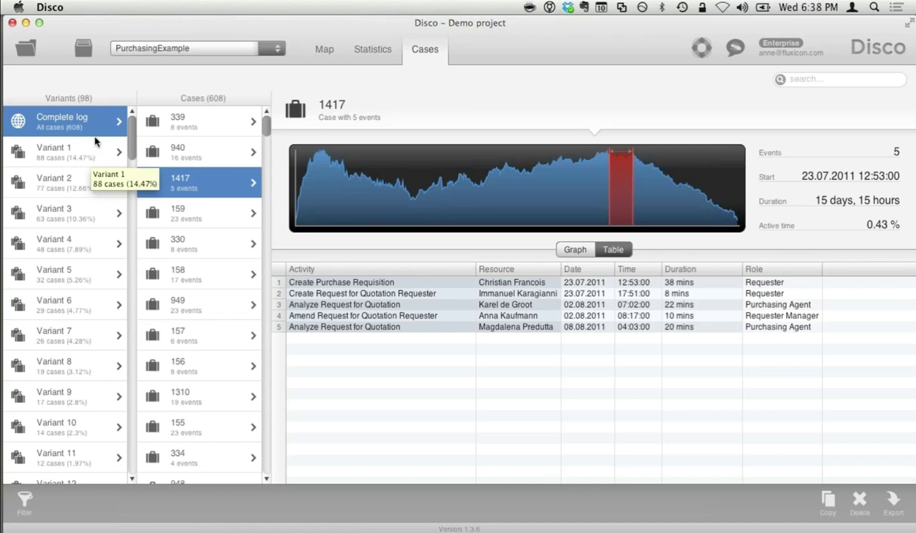
- Inspect the cases of Variant 1 from the second through the sixth and compare their activity sequences
click(114, 164)
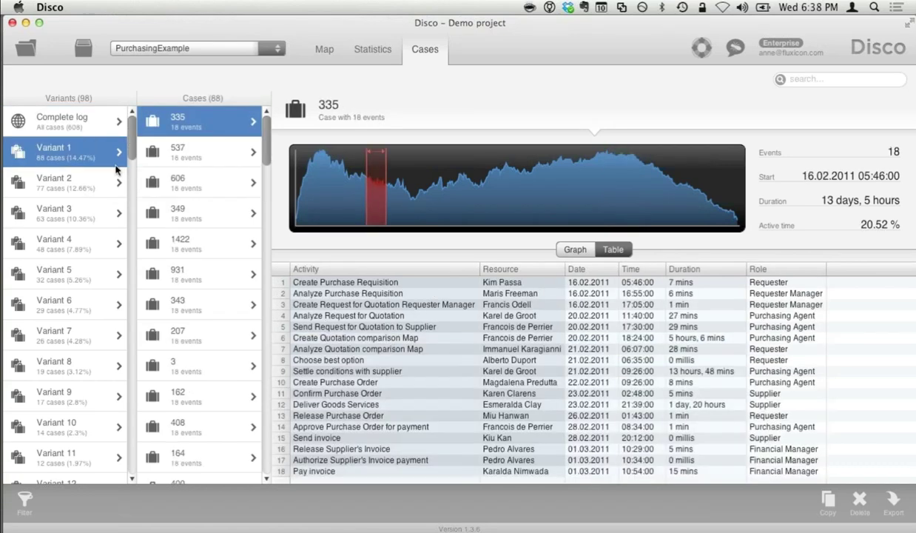
click(54, 181)
click(77, 155)
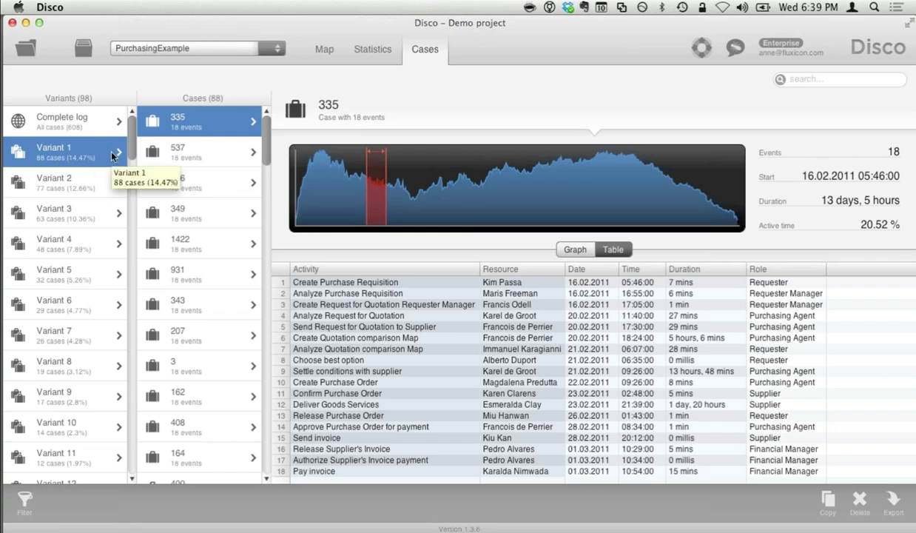
click(228, 164)
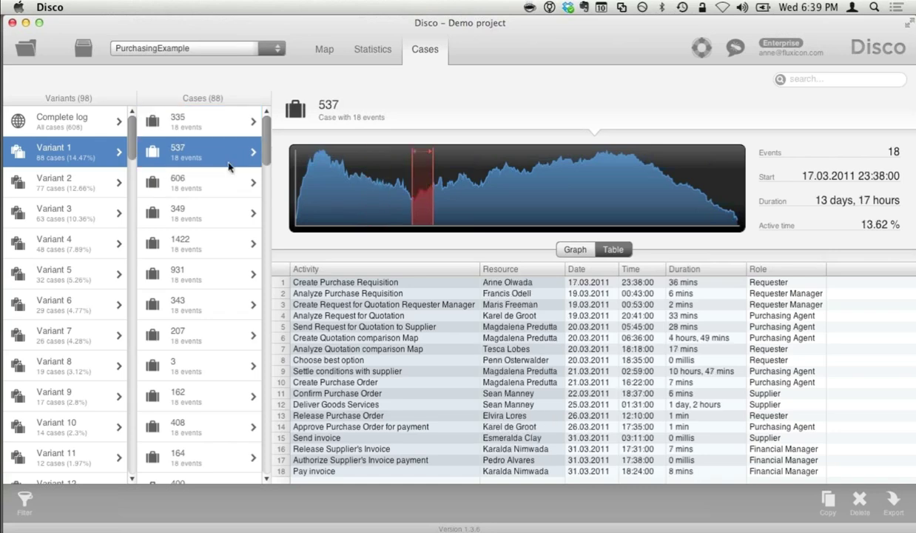
click(214, 177)
click(214, 203)
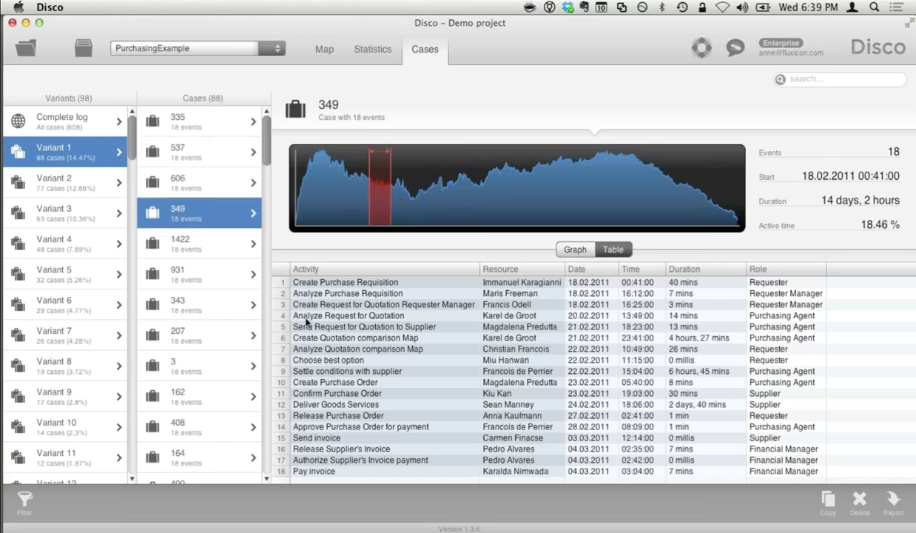
click(213, 238)
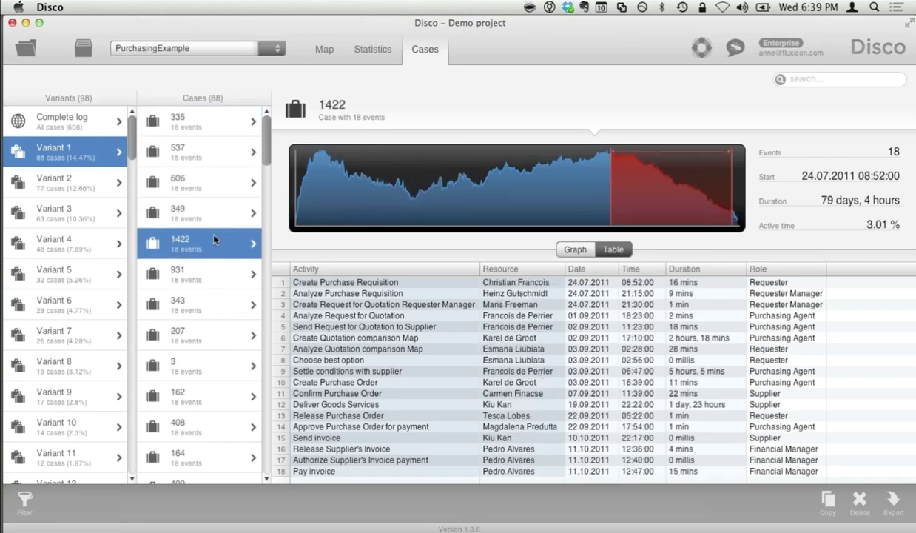
click(222, 285)
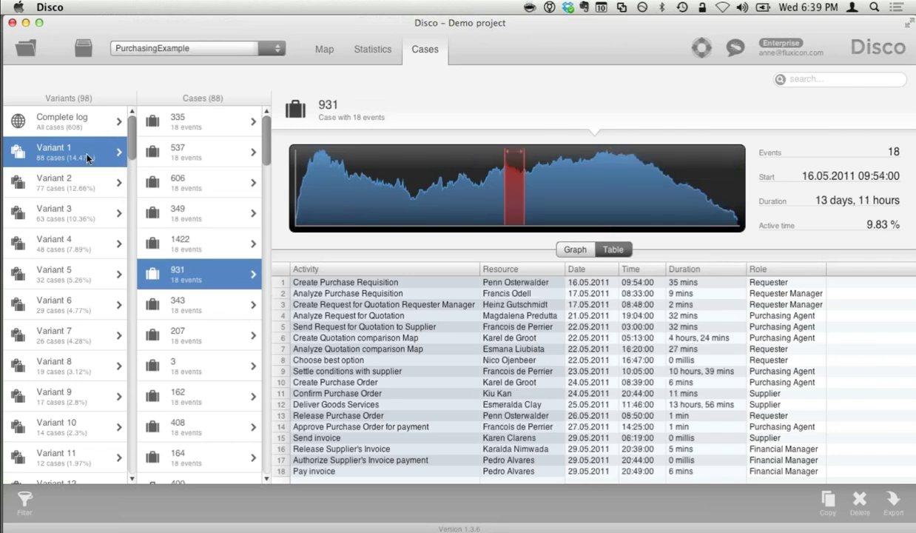
- Look through the activity sequences of Variants 2 to 6 and return to Variant 3
click(78, 182)
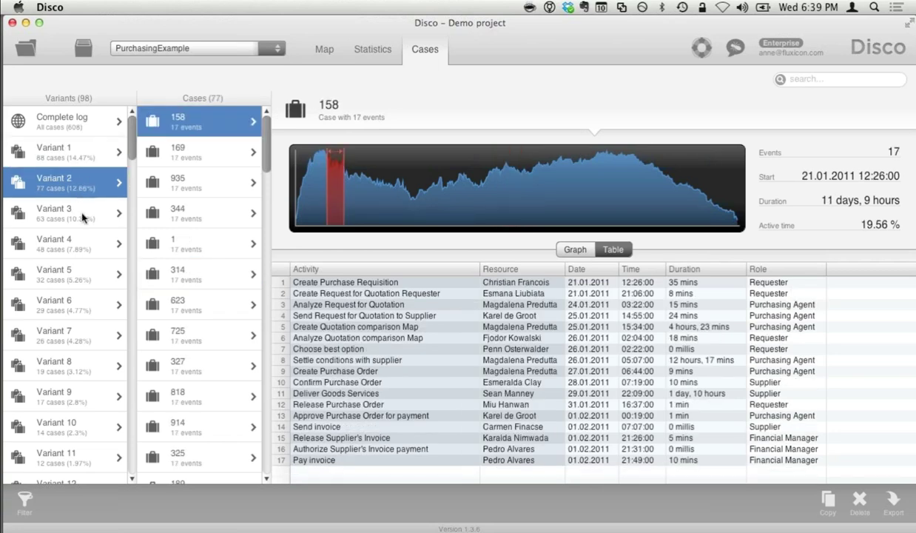
click(78, 210)
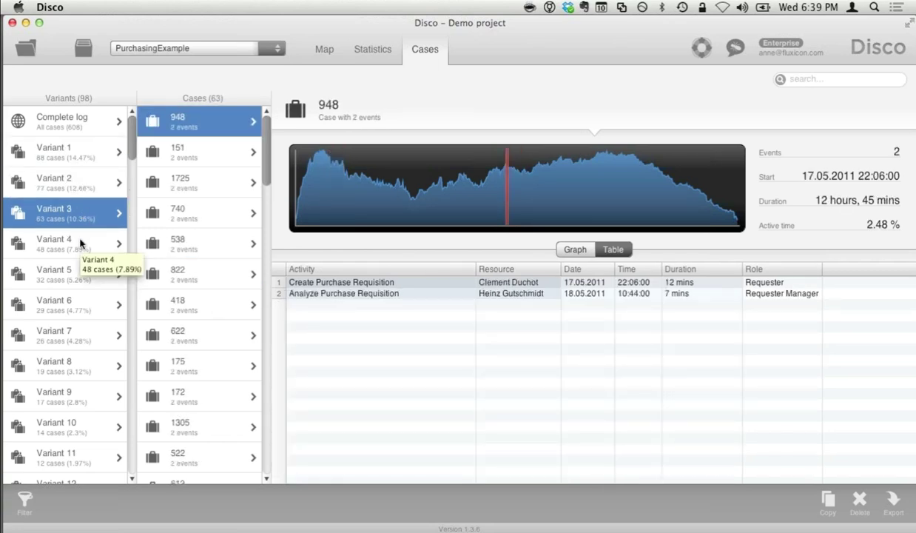
click(80, 242)
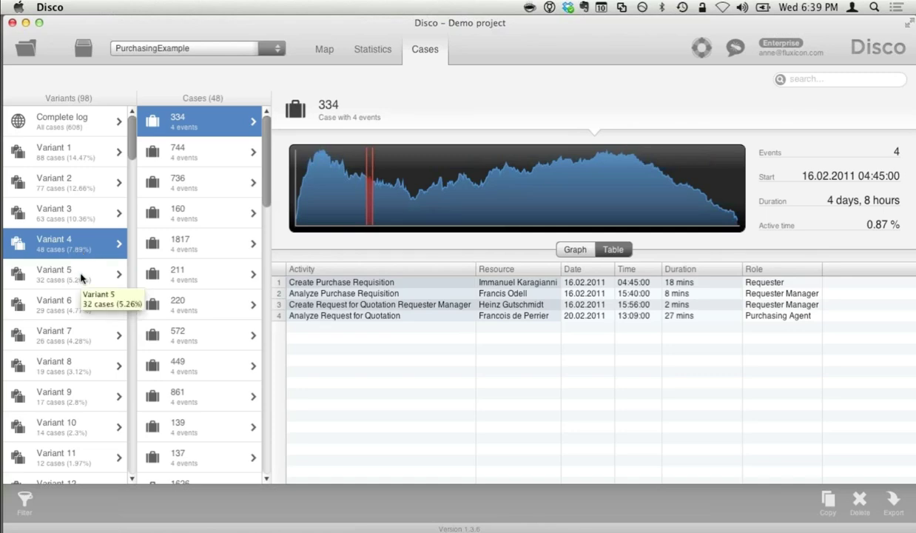
click(80, 276)
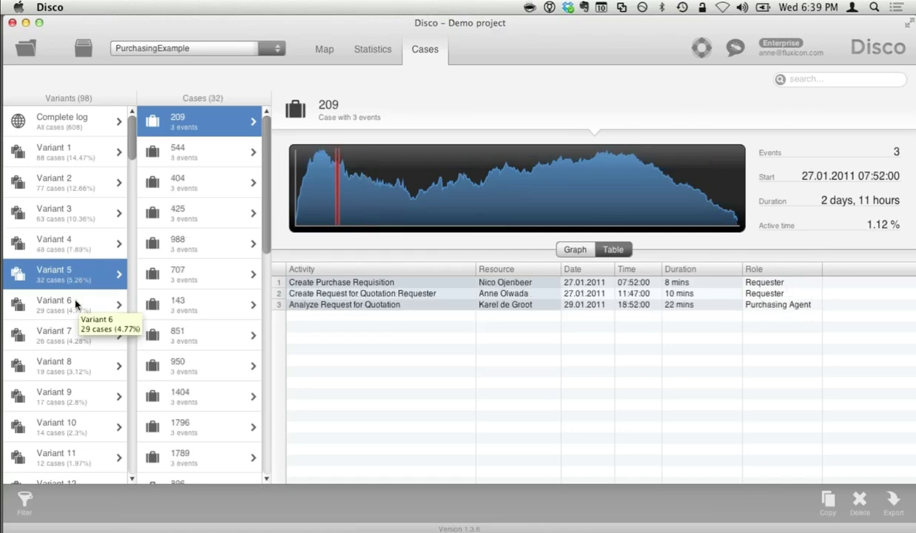
click(76, 303)
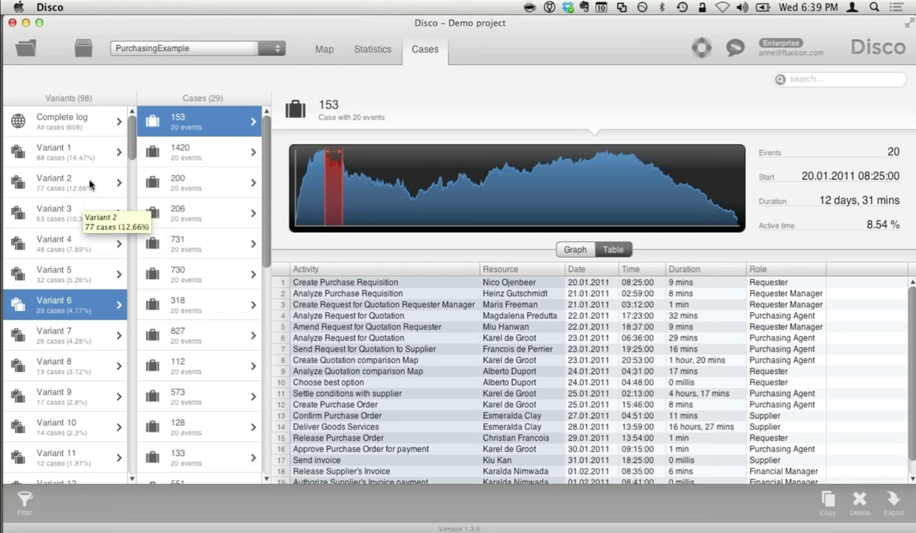
click(86, 215)
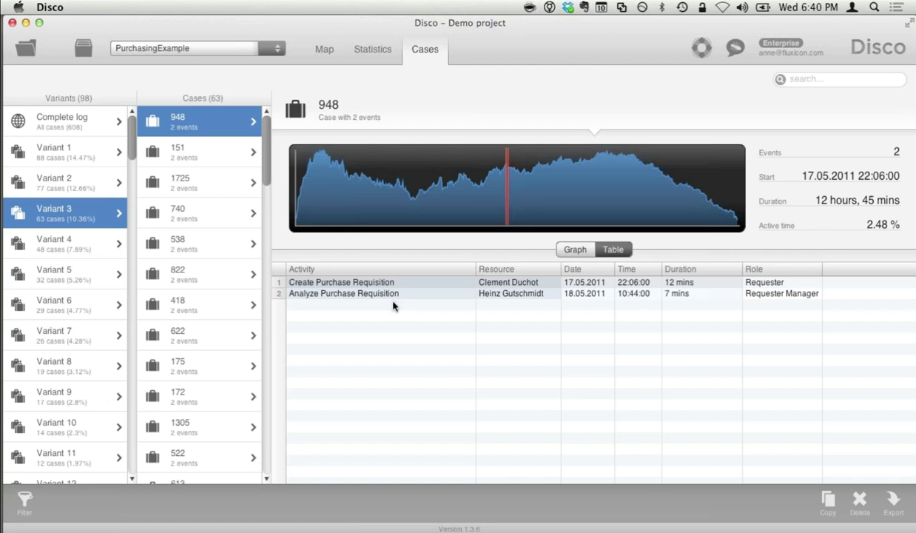
- Return to the process map and examine the flow from Analyze Purchase Requisition to the process end and back to the start
click(330, 50)
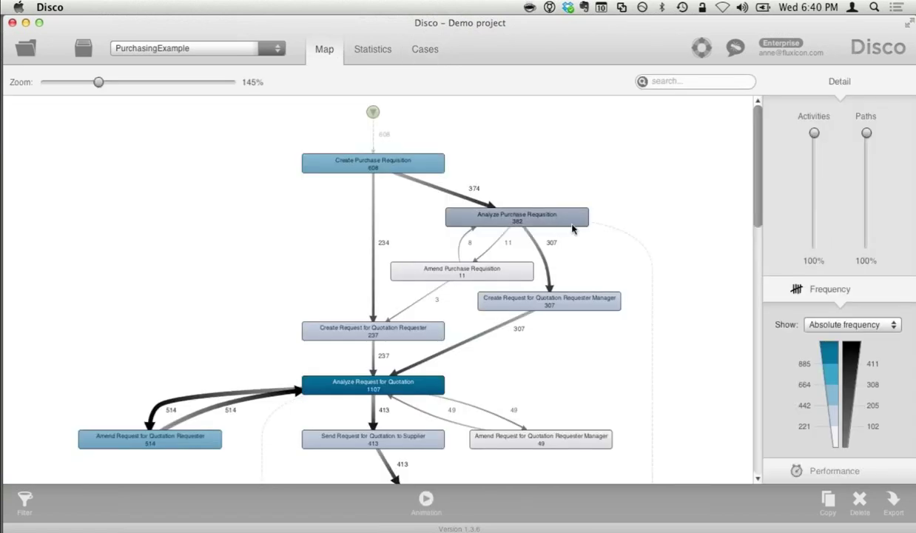
scroll(579, 231, up, 2)
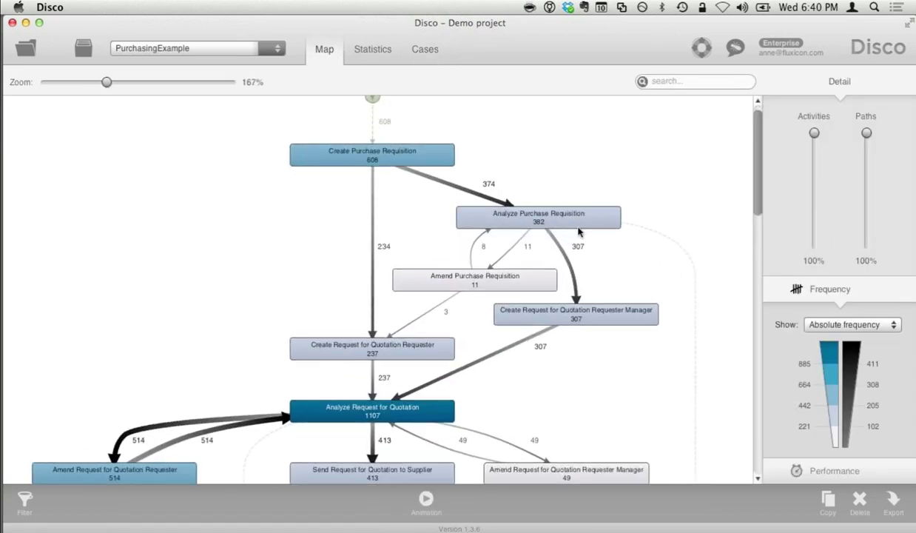
scroll(629, 304, up, 1)
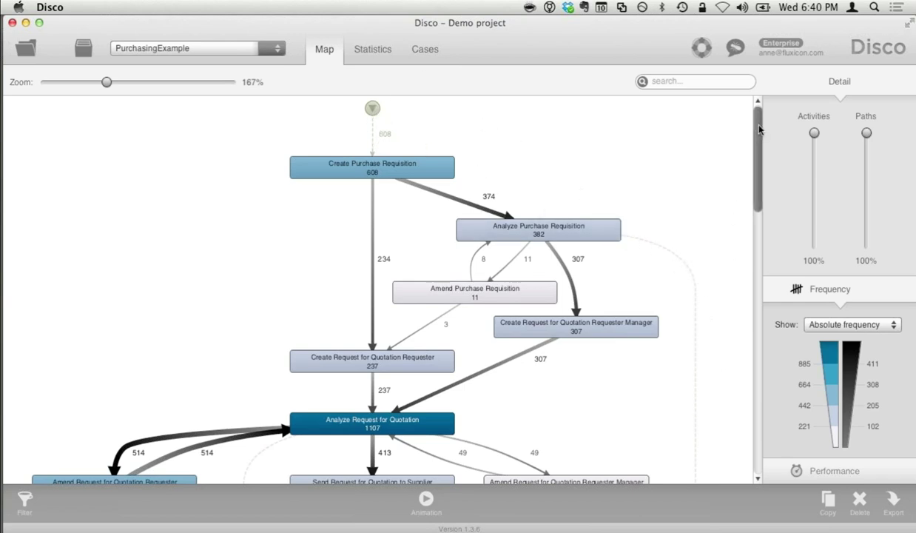
drag(758, 132, 756, 397)
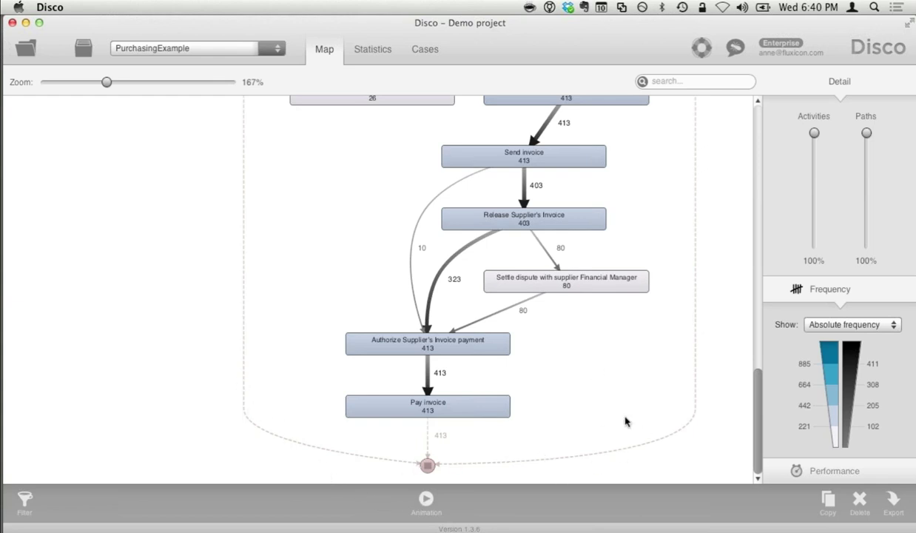
scroll(732, 404, up, 15)
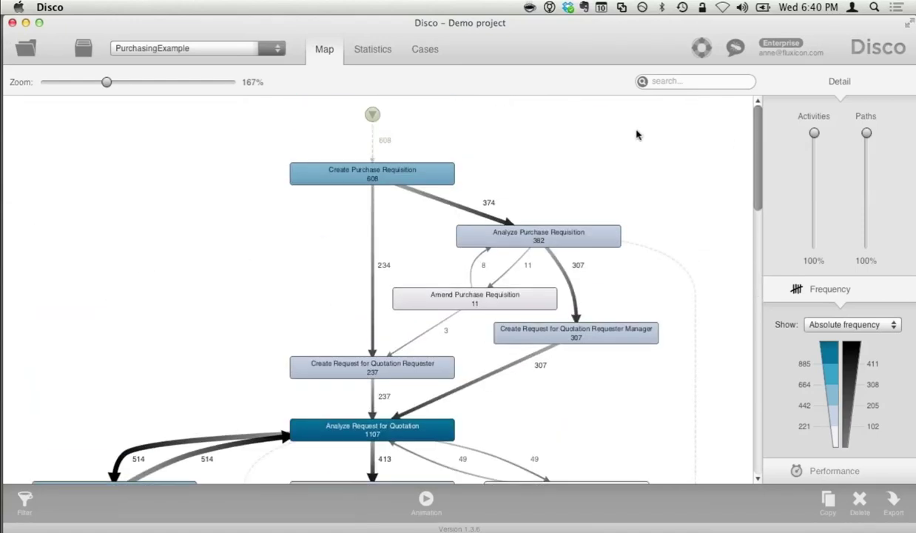
scroll(636, 134, down, 3)
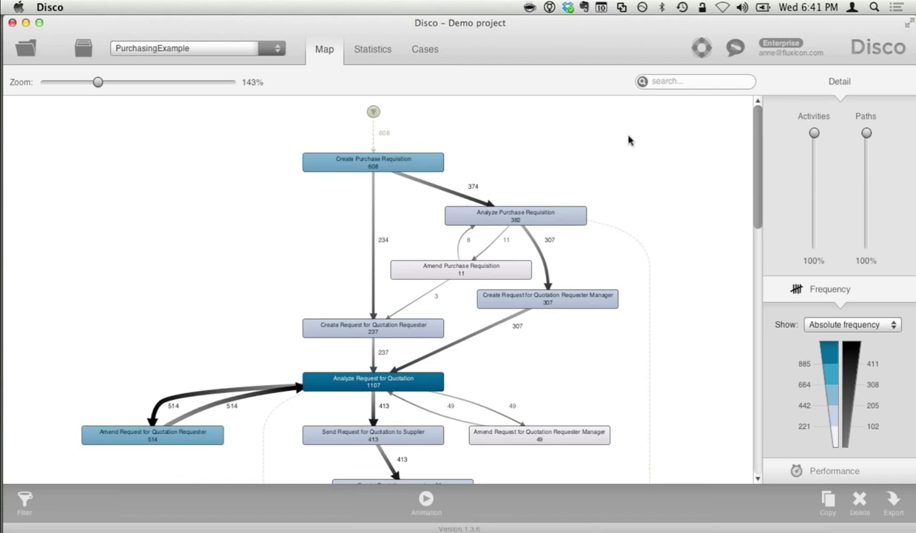
- Review the Case duration chart in the overview statistics, checking the group of long-running cases
click(382, 58)
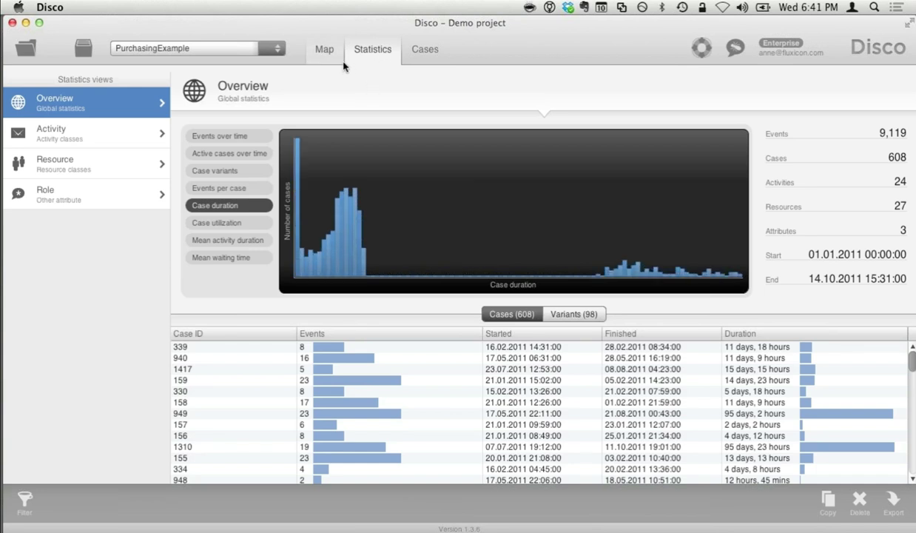
mouse_move(337, 233)
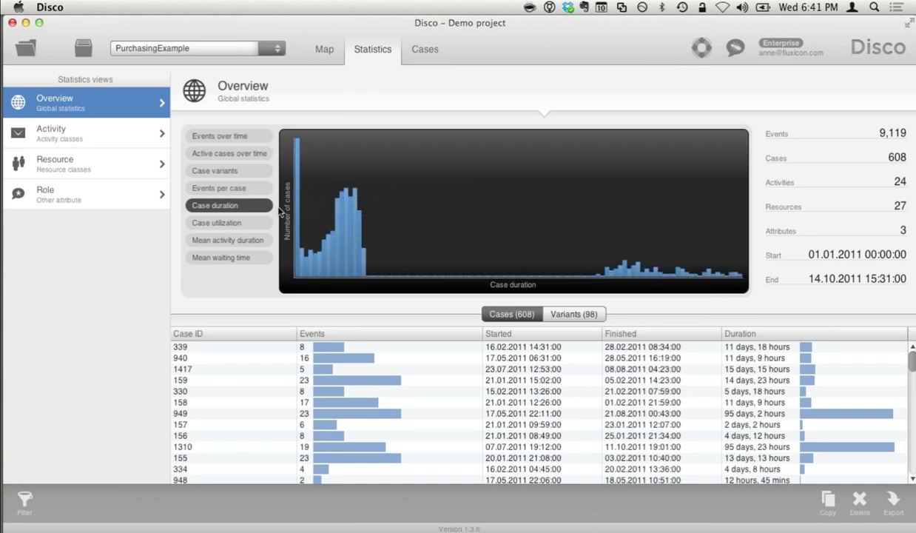
mouse_move(628, 273)
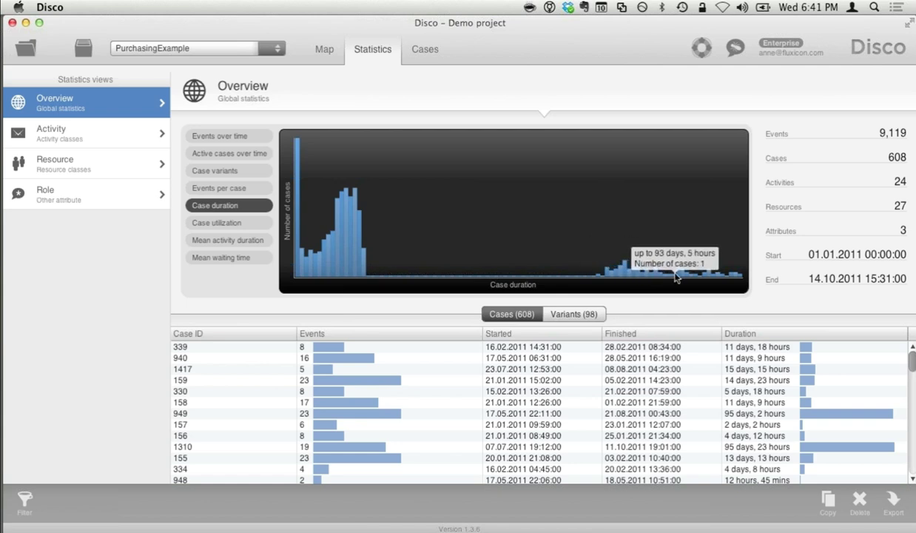
- Add a Performance filter on case duration to the log and set its minimum duration to 70 days, 16 hours
click(326, 50)
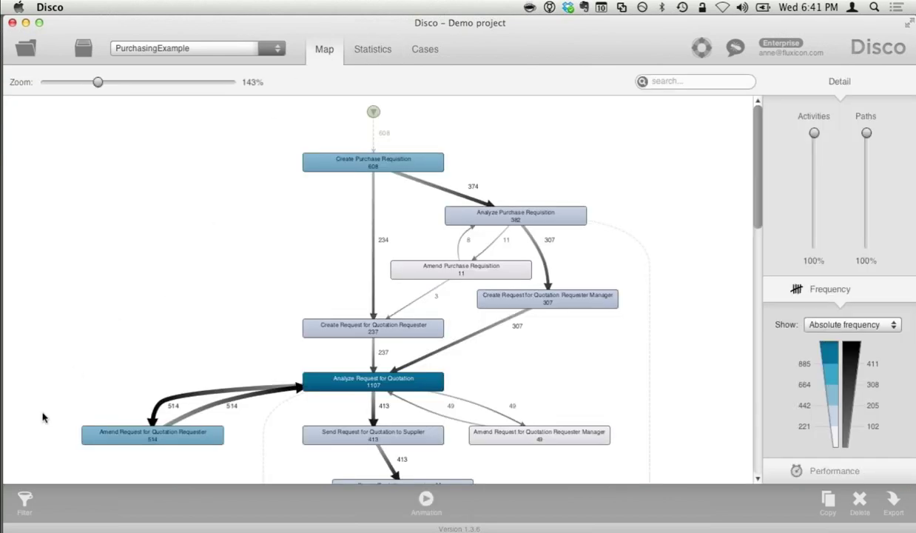
click(25, 500)
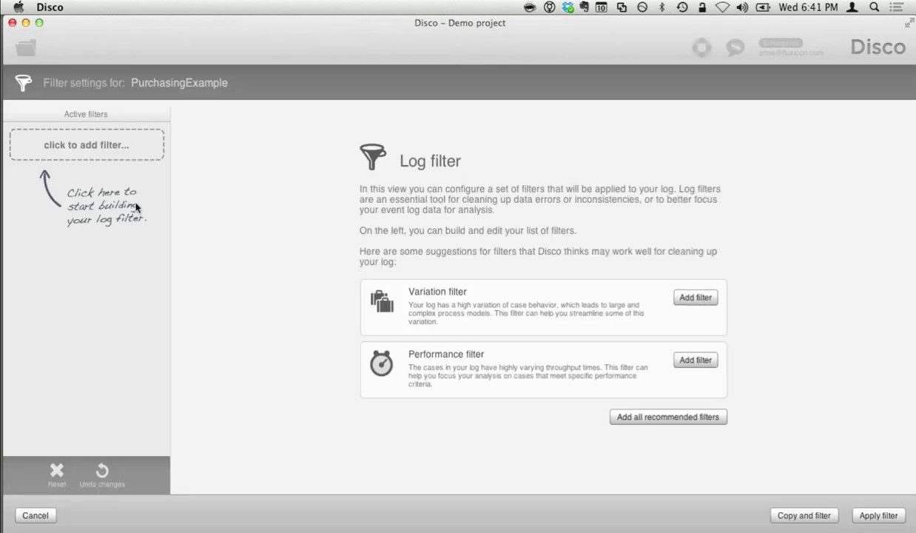
click(113, 138)
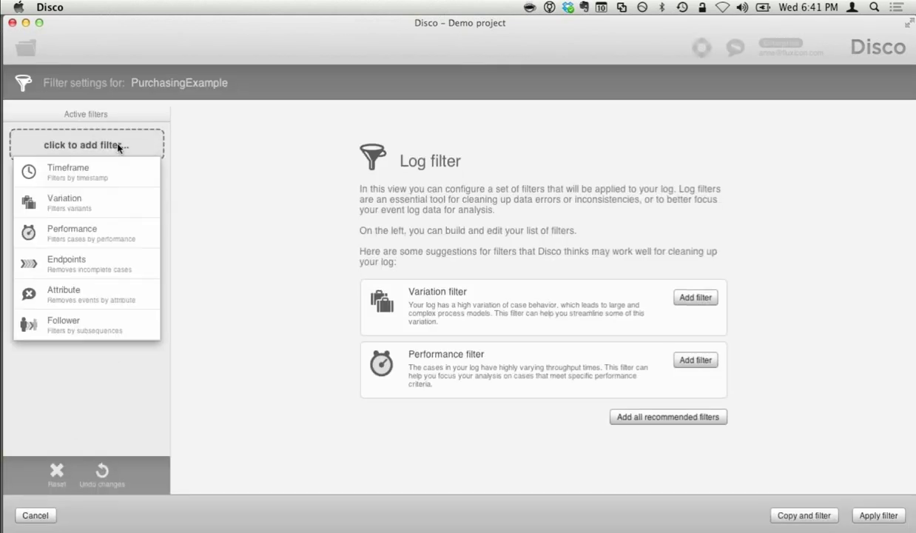
click(107, 239)
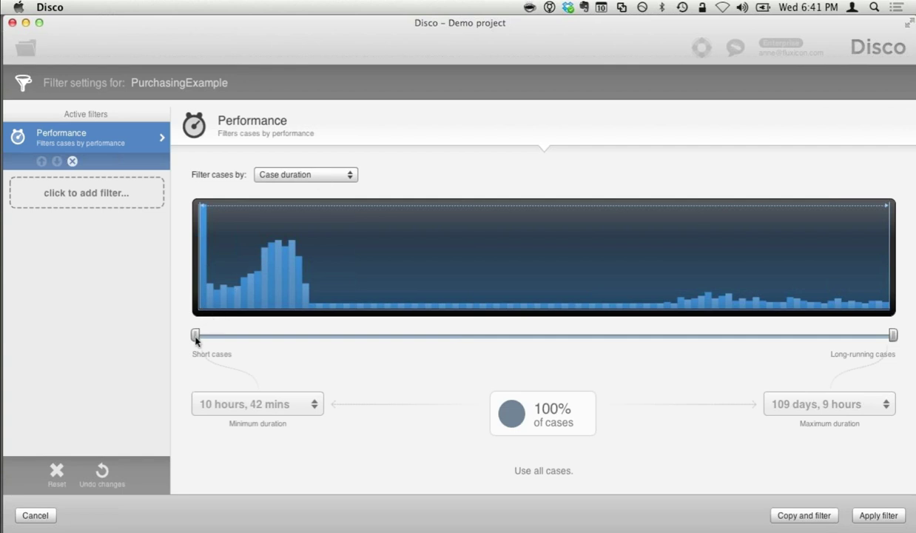
drag(195, 333, 641, 342)
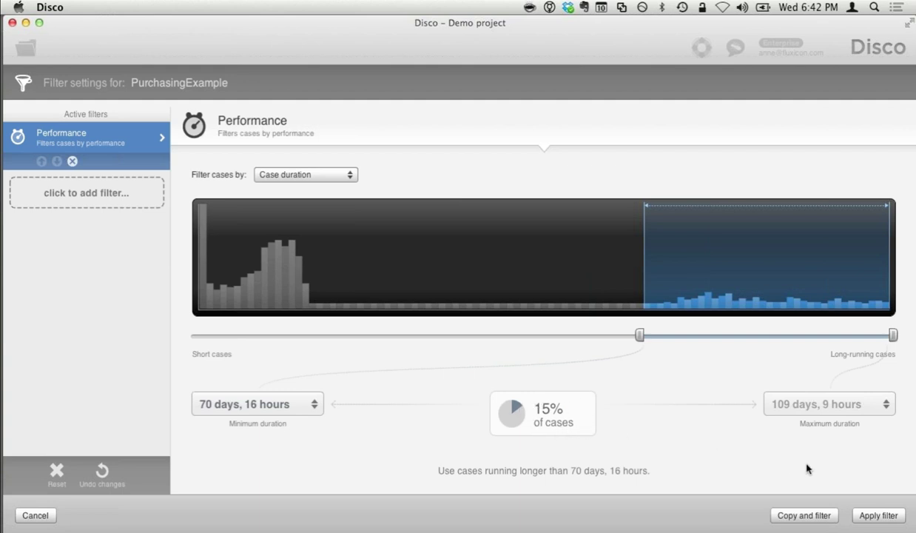
- Apply the case-duration filter and show the mean duration performance metric on the process map
click(880, 515)
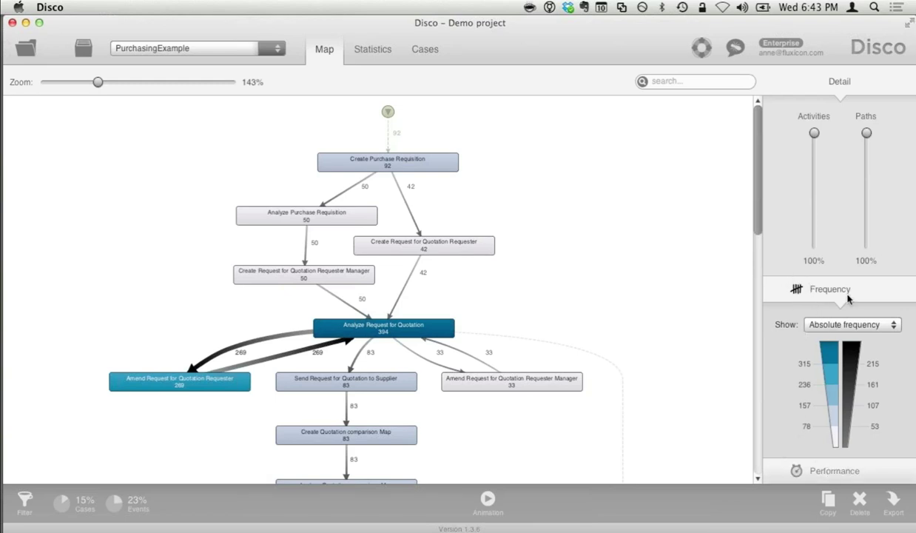
click(805, 469)
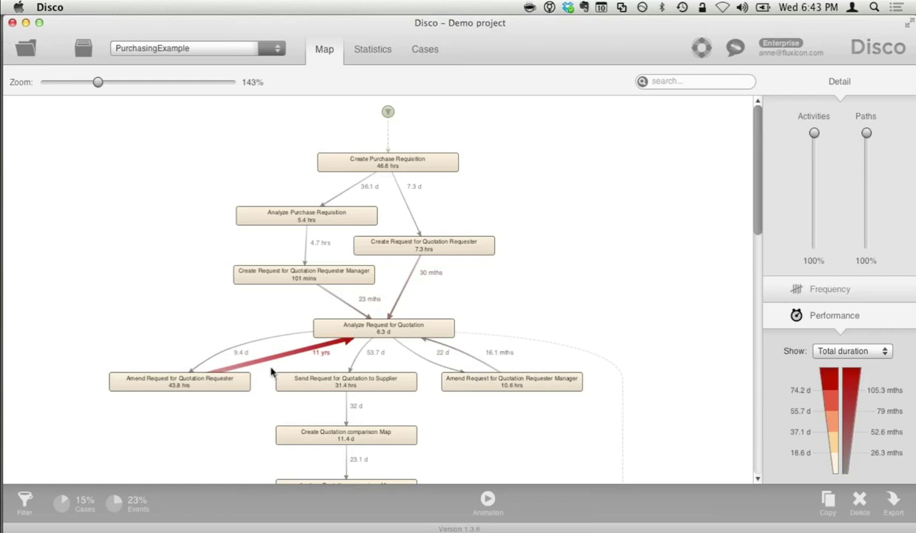
click(858, 350)
click(828, 370)
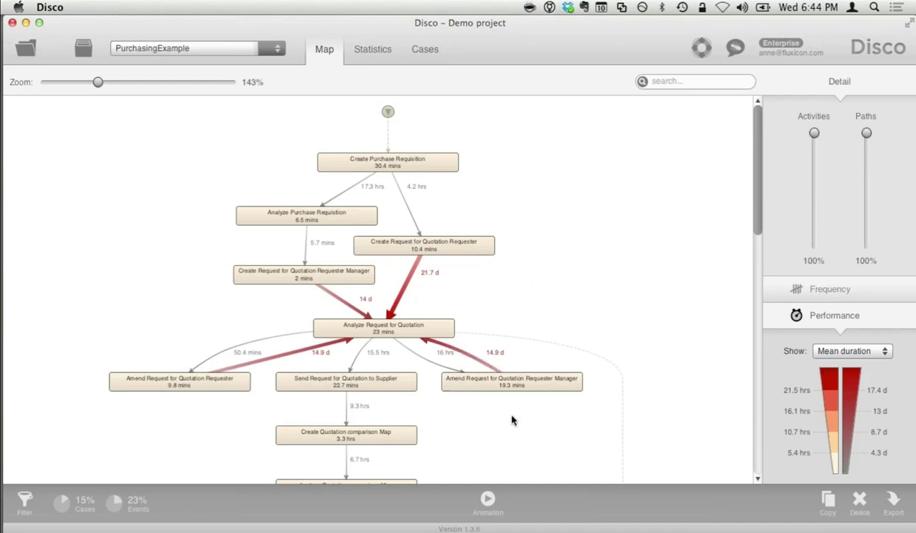
- Start the process animation for the filtered log and enlarge the area around Analyze Request for Quotation
click(487, 499)
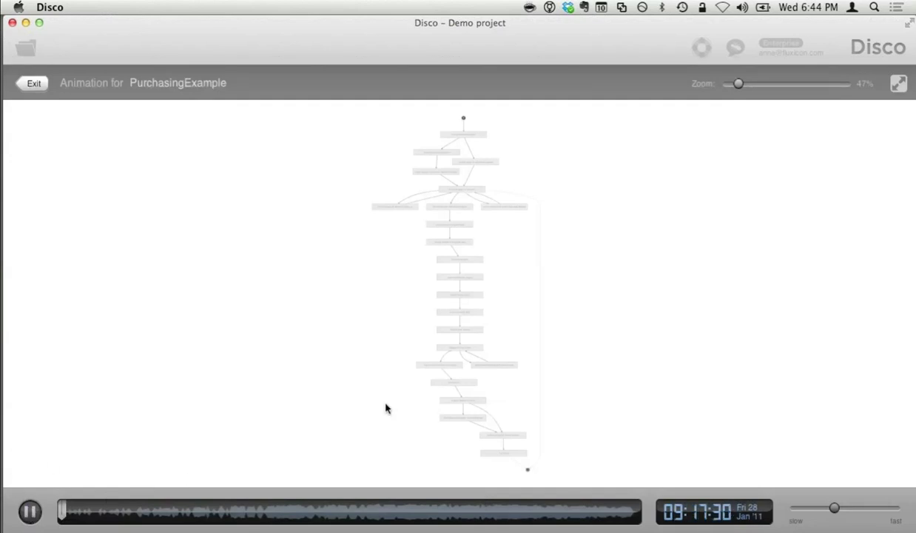
drag(742, 86, 754, 87)
scroll(674, 252, up, 5)
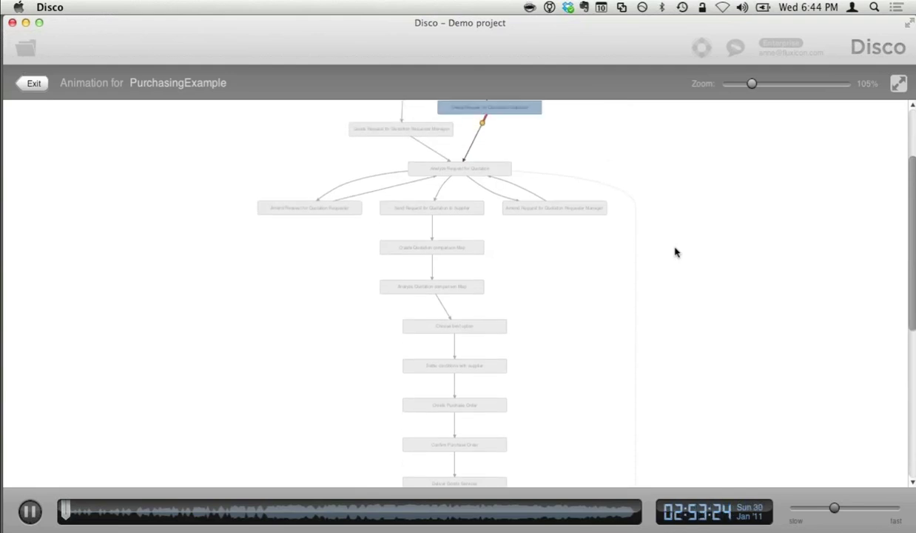
scroll(675, 253, up, 2)
scroll(675, 252, up, 5)
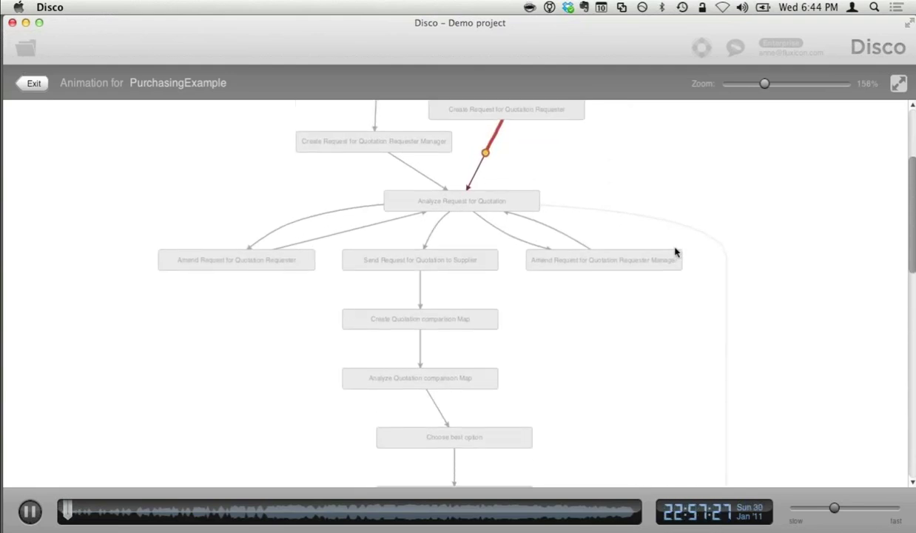
scroll(674, 252, up, 2)
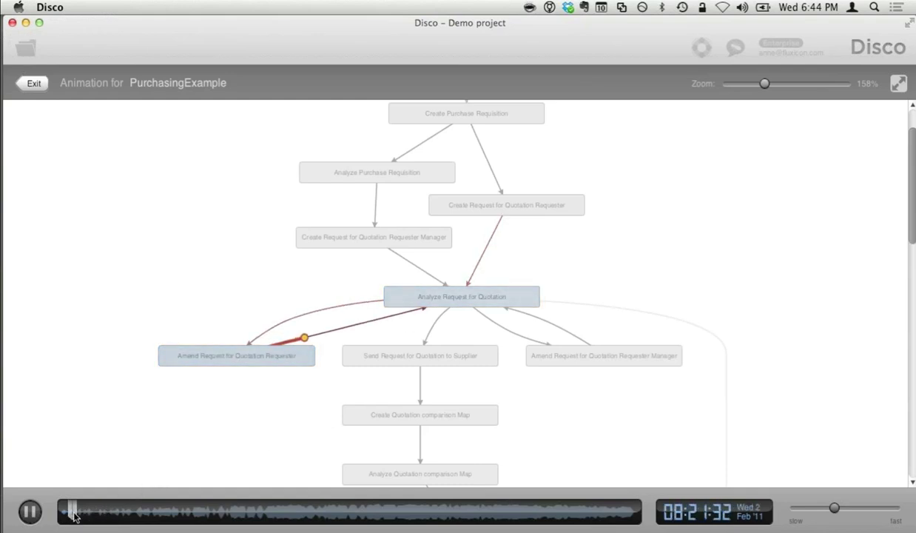
- Advance the animation to about mid-April 2011, watch where long-running cases accumulate, and exit the animation
drag(73, 519, 215, 521)
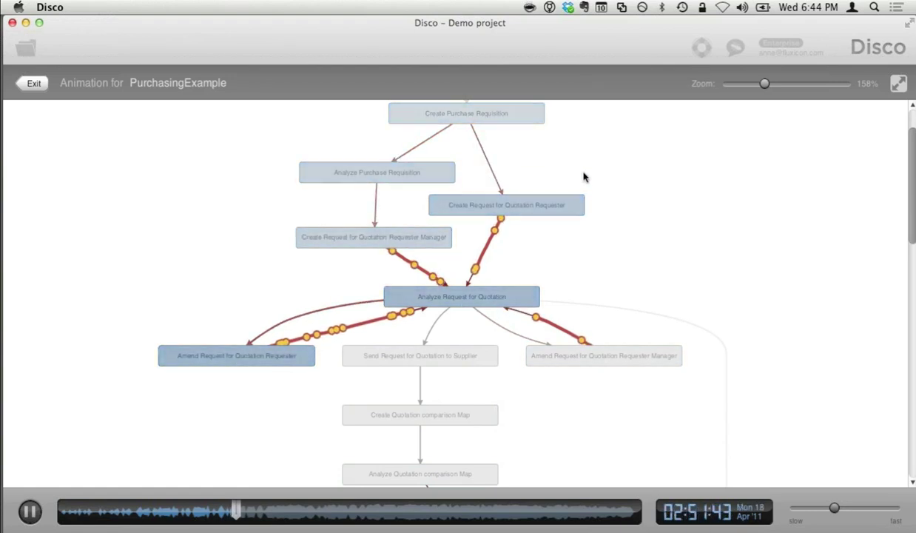
scroll(599, 179, down, 3)
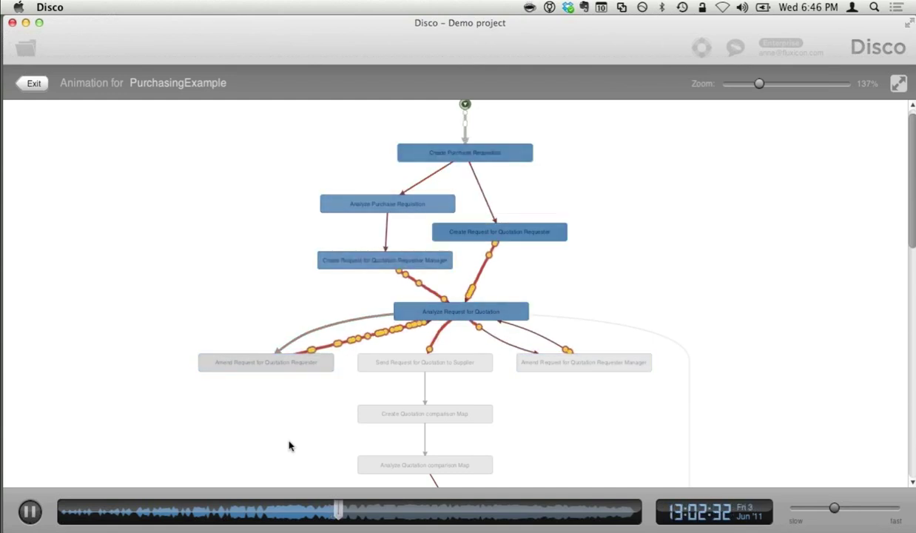
scroll(290, 445, up, 1)
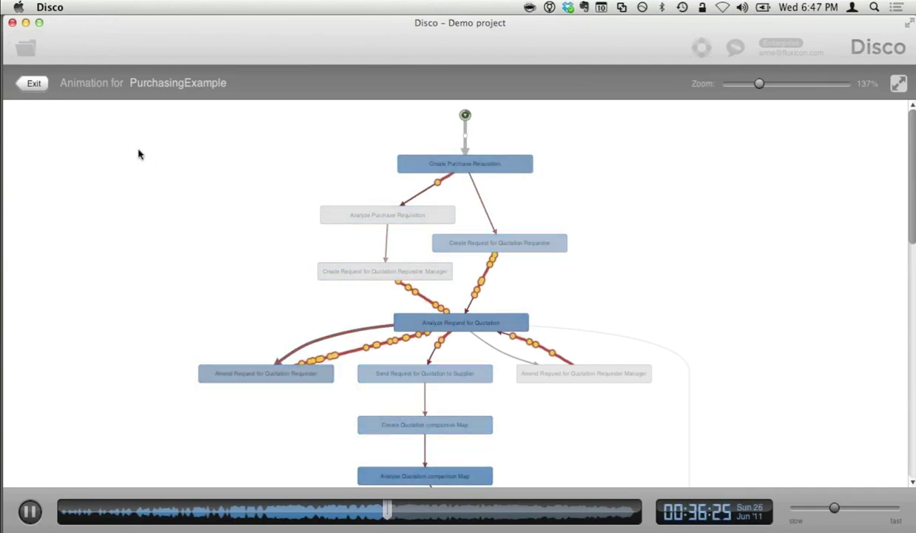
click(35, 83)
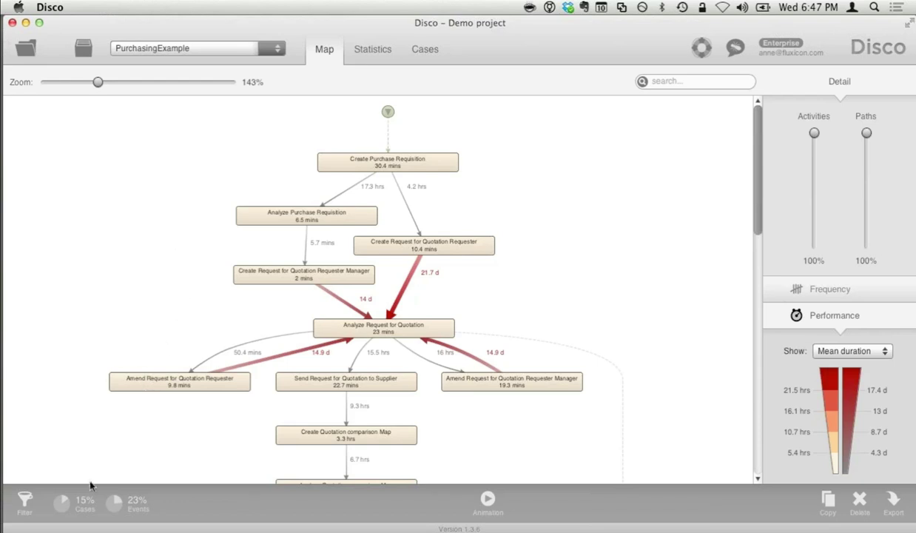
- Remove the Performance filter from the log and show absolute frequencies on the full process map
click(63, 506)
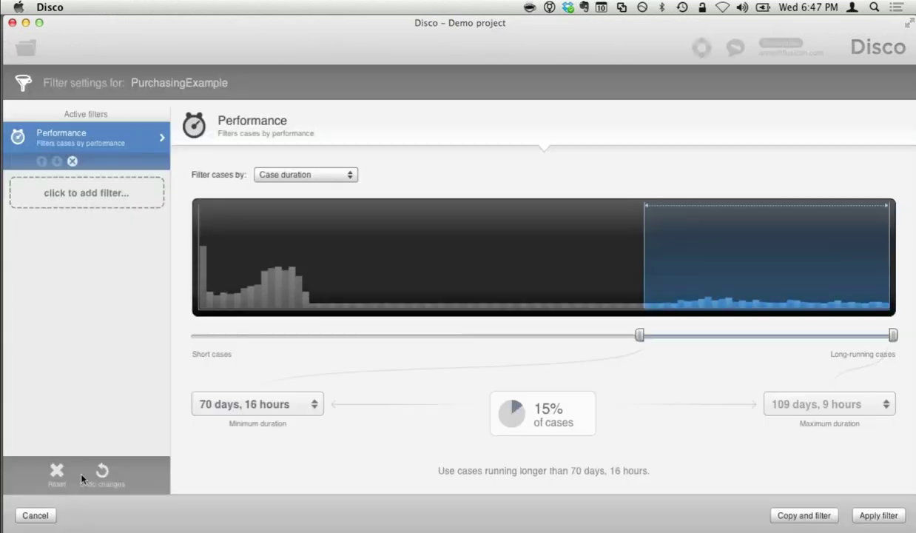
click(72, 161)
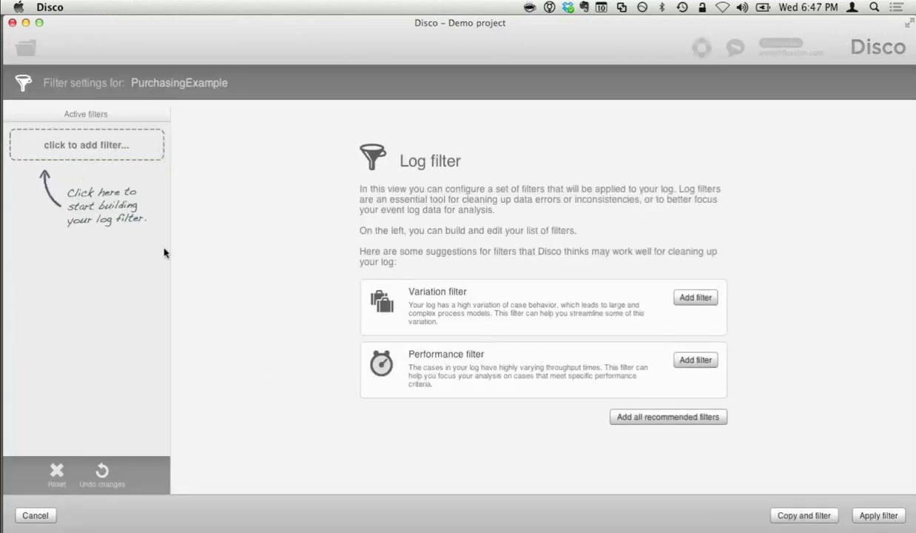
click(880, 516)
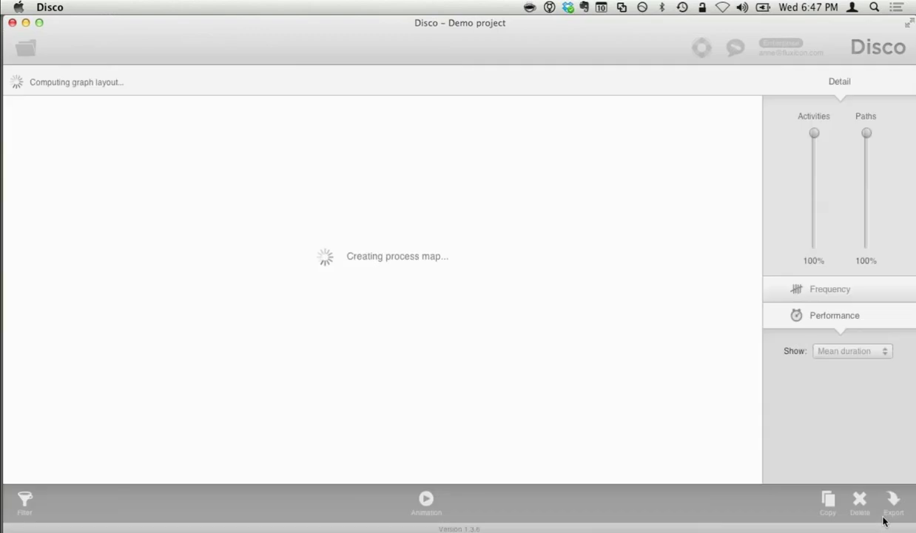
click(848, 289)
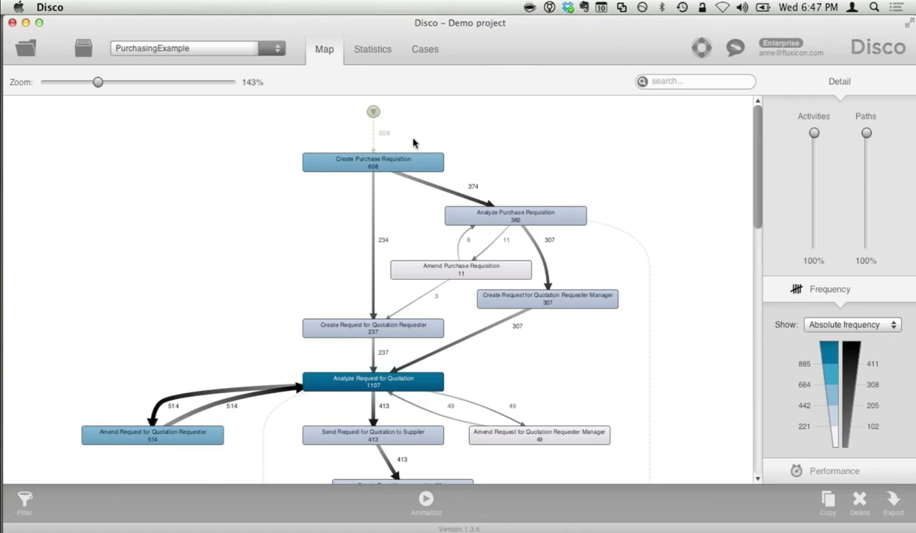
- Filter the log for cases where Send invoice is directly followed by Authorize Supplier's Invoice payment
drag(766, 139, 746, 315)
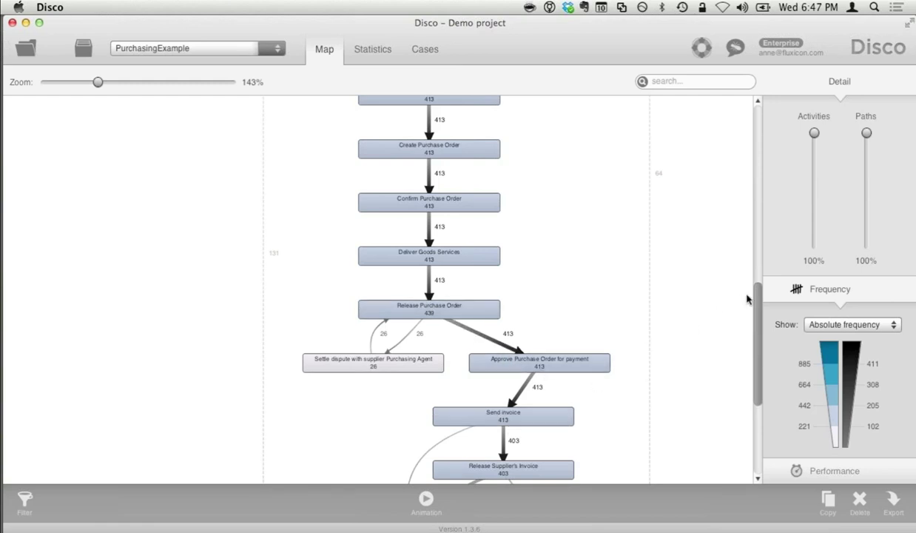
scroll(732, 290, down, 5)
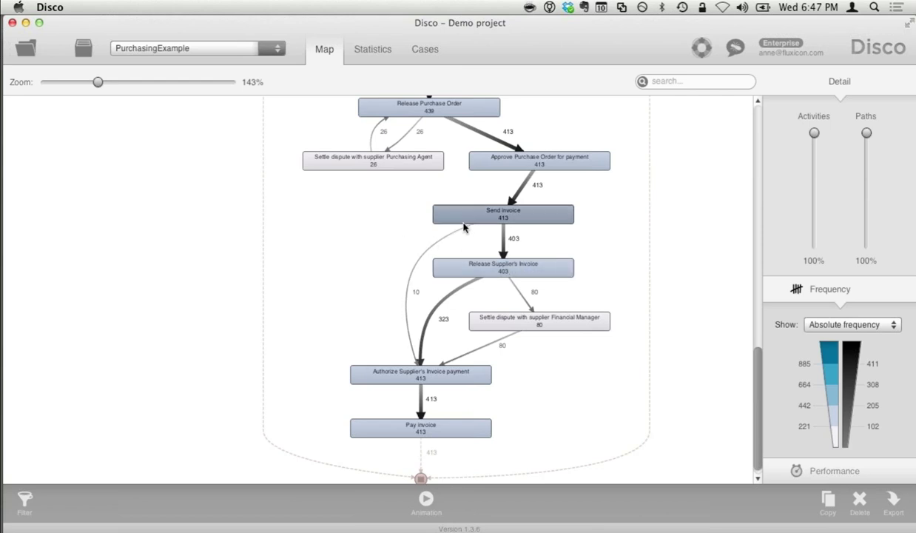
scroll(462, 226, up, 3)
scroll(464, 214, down, 2)
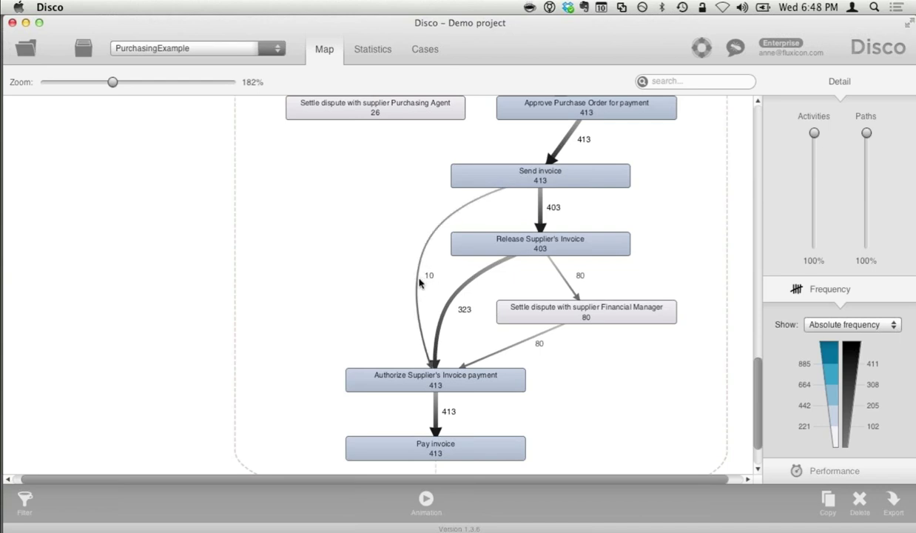
click(430, 240)
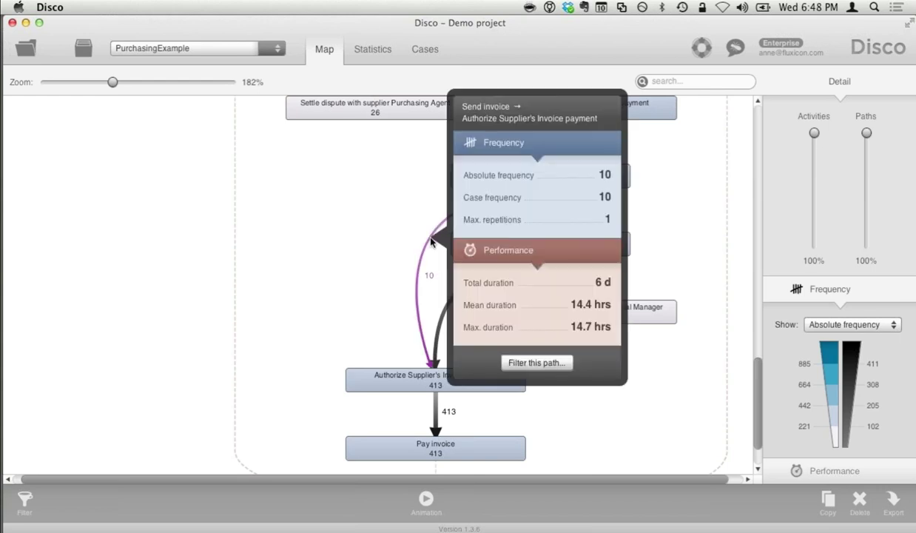
click(560, 363)
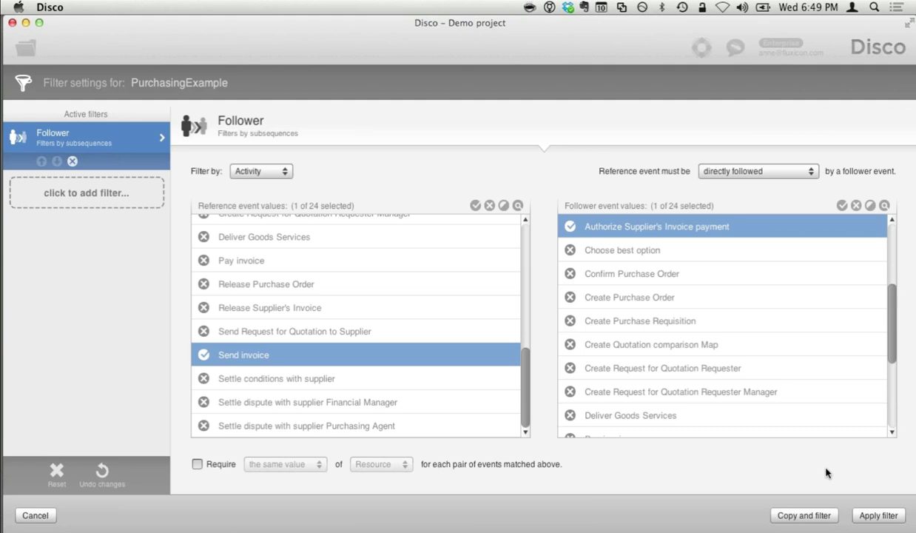
click(877, 513)
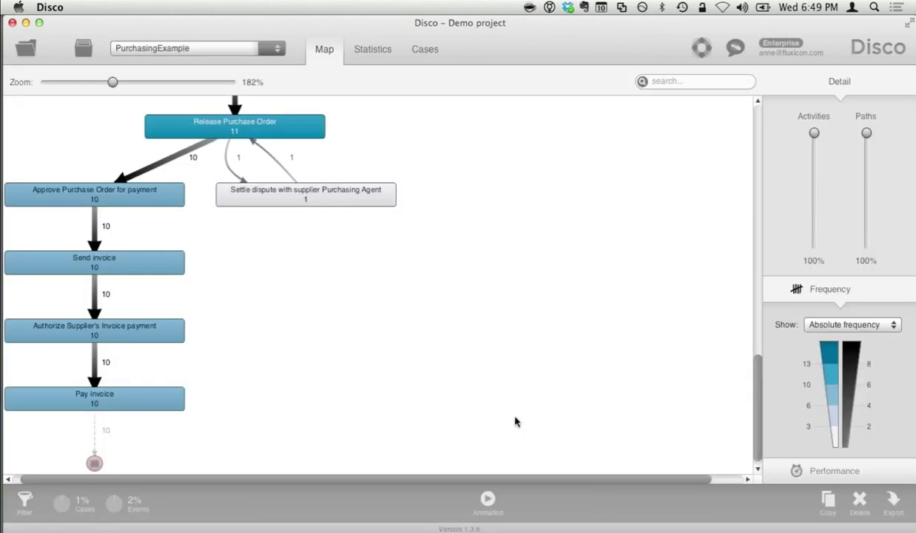
- Check the start of the filtered process map, review the event tables of the first six cases, and return to the map
drag(757, 400, 750, 96)
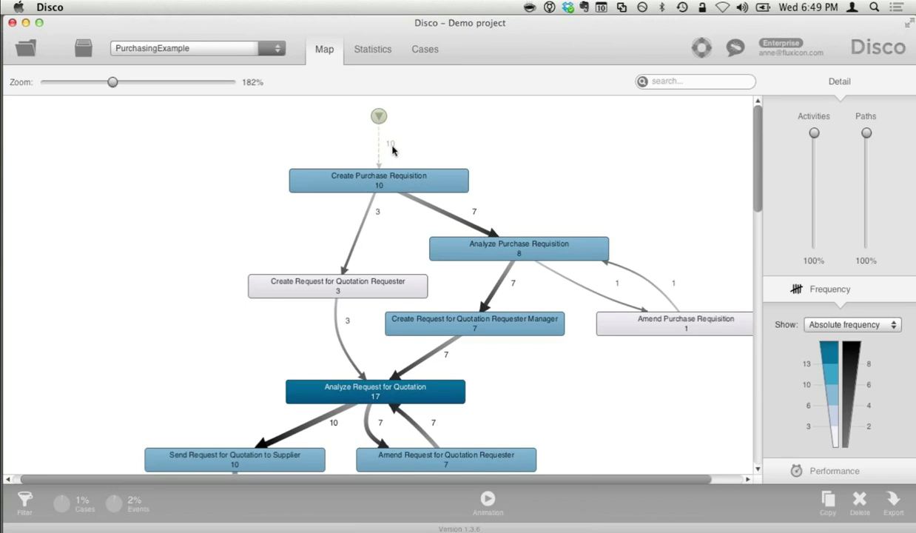
click(421, 48)
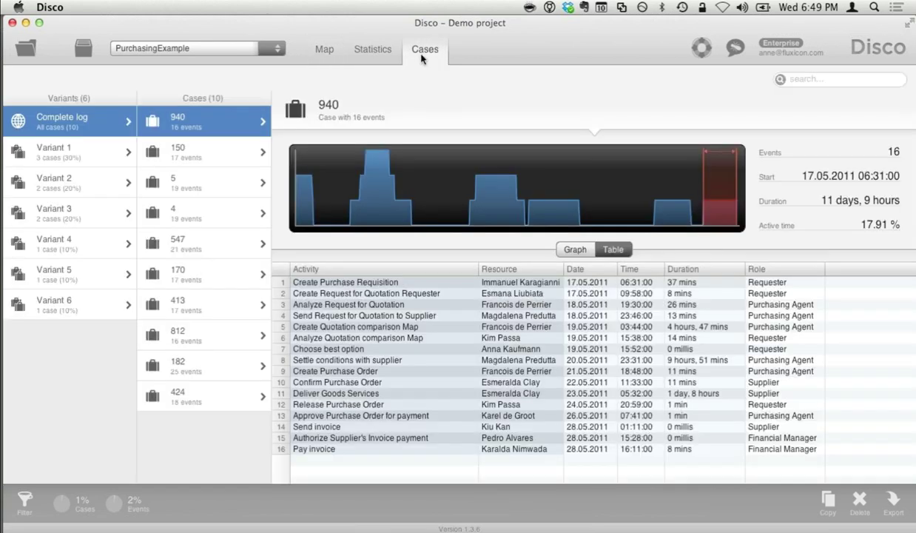
click(205, 145)
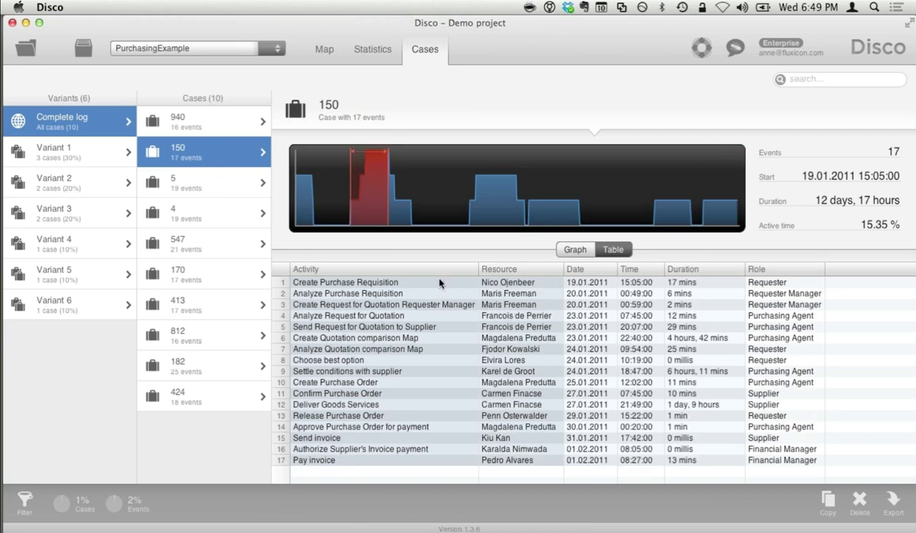
click(228, 184)
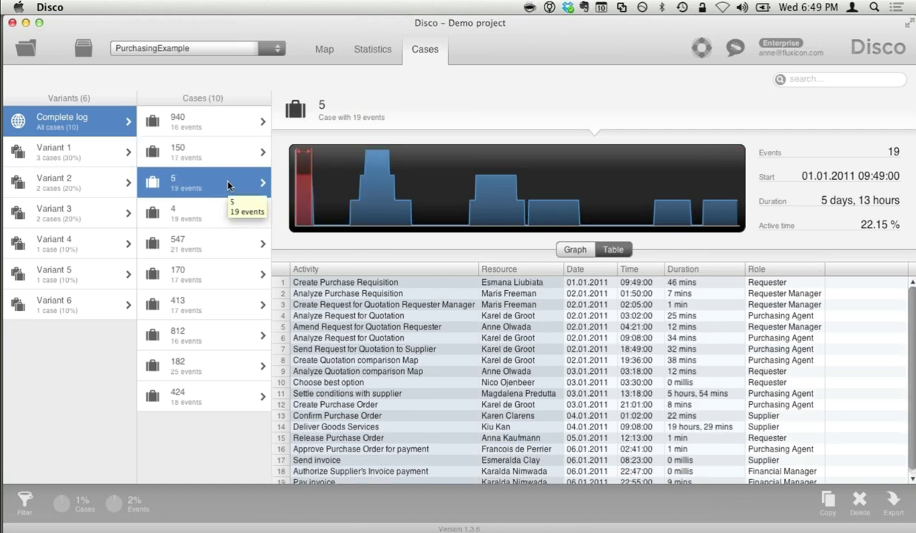
click(215, 207)
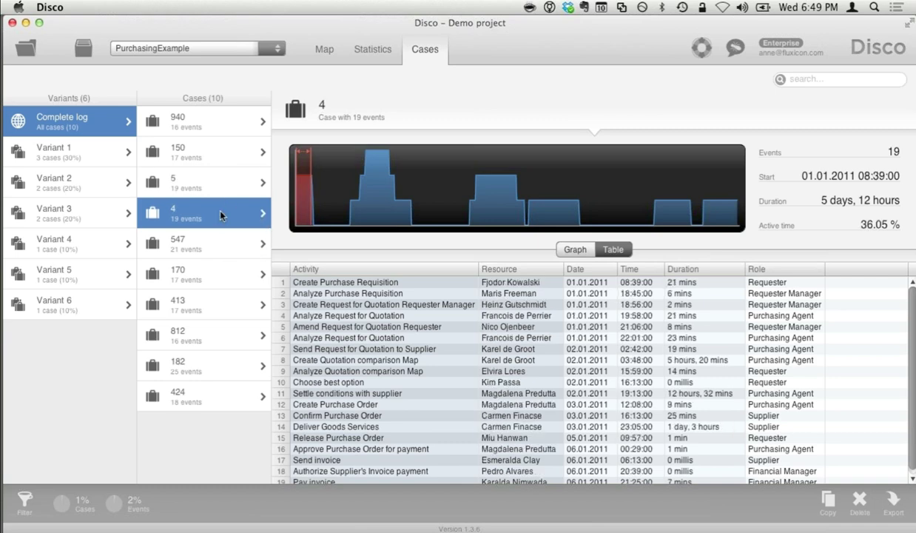
click(224, 244)
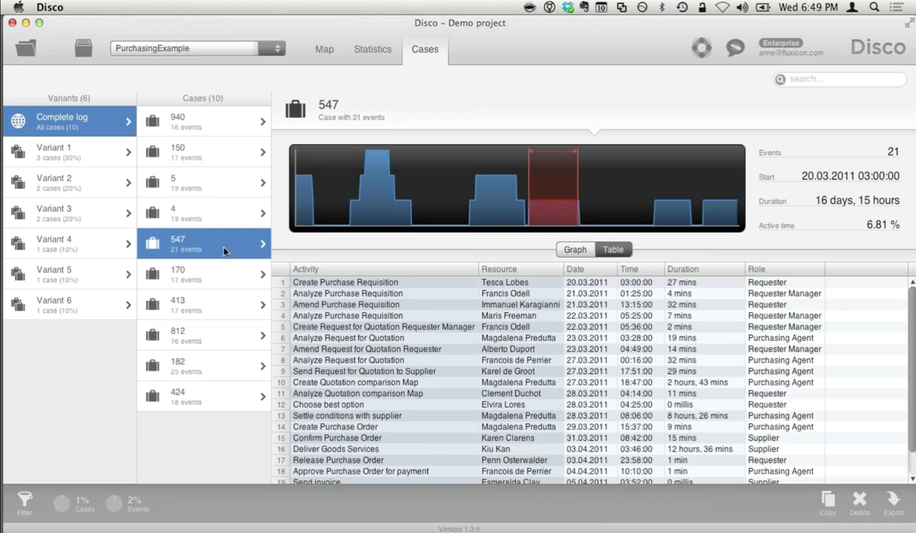
click(214, 267)
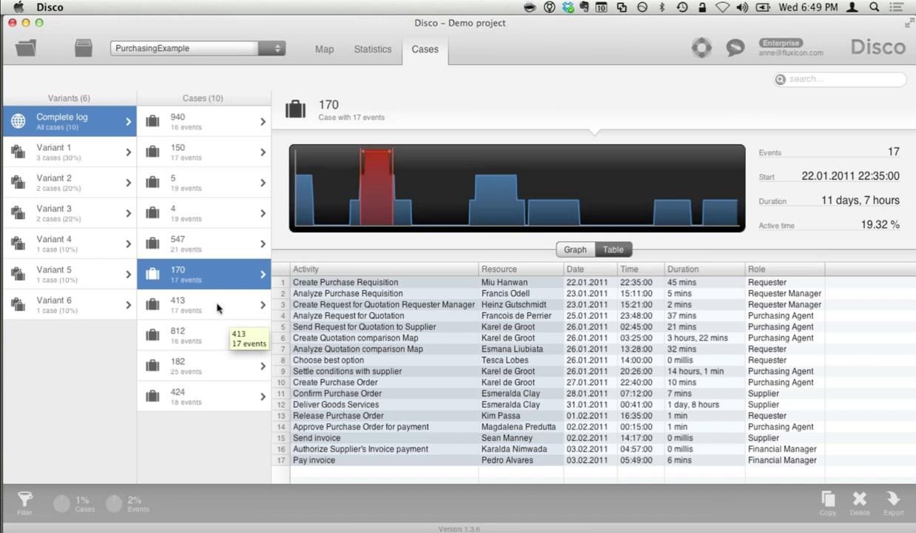
click(325, 49)
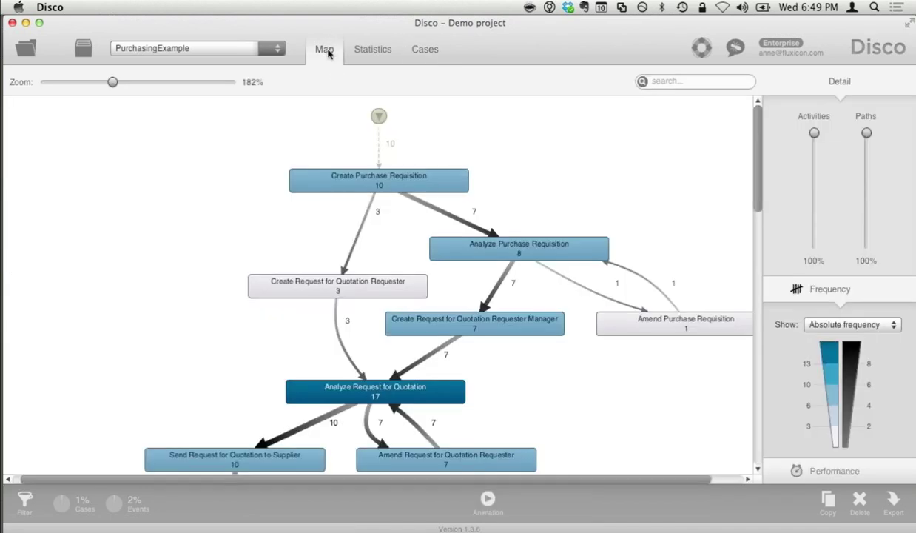
- Reload the PurchasingExample data set for import, setting the Activity column to Other and the Role column as the activity
click(86, 49)
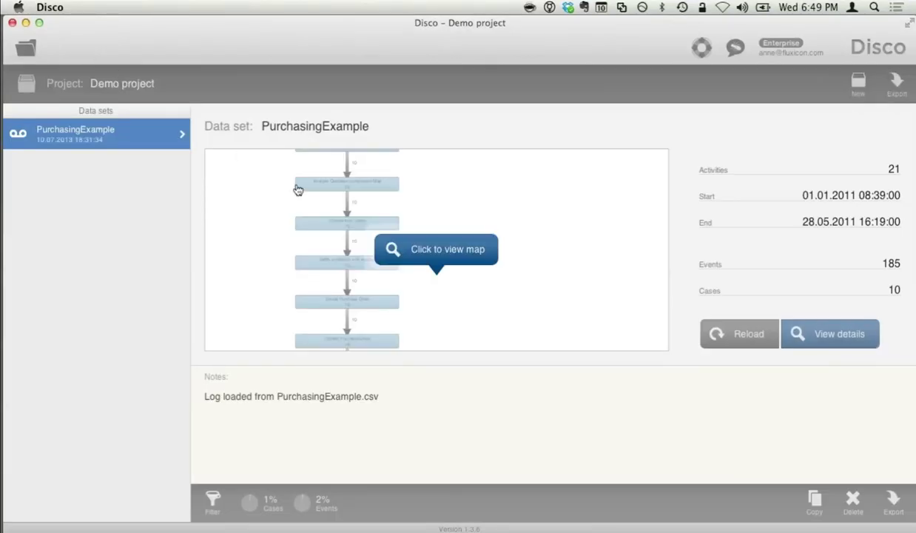
click(750, 335)
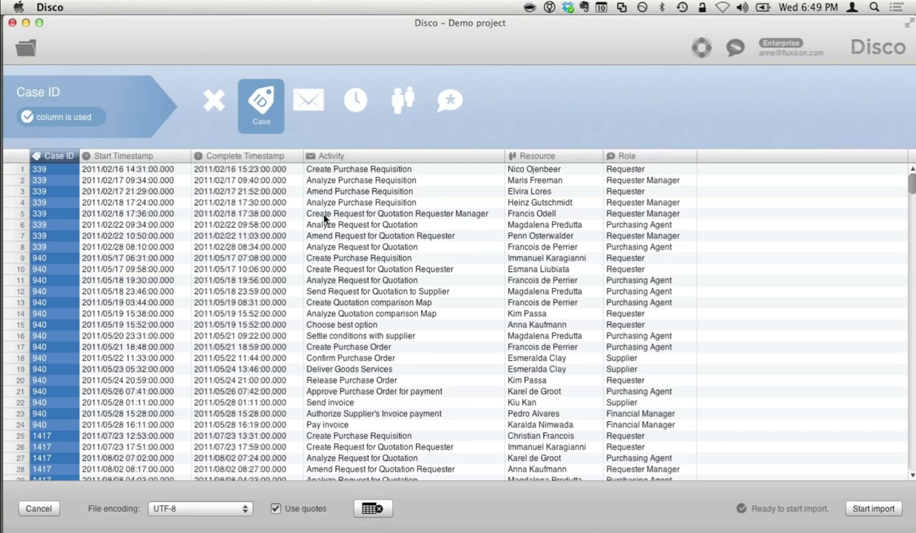
click(381, 216)
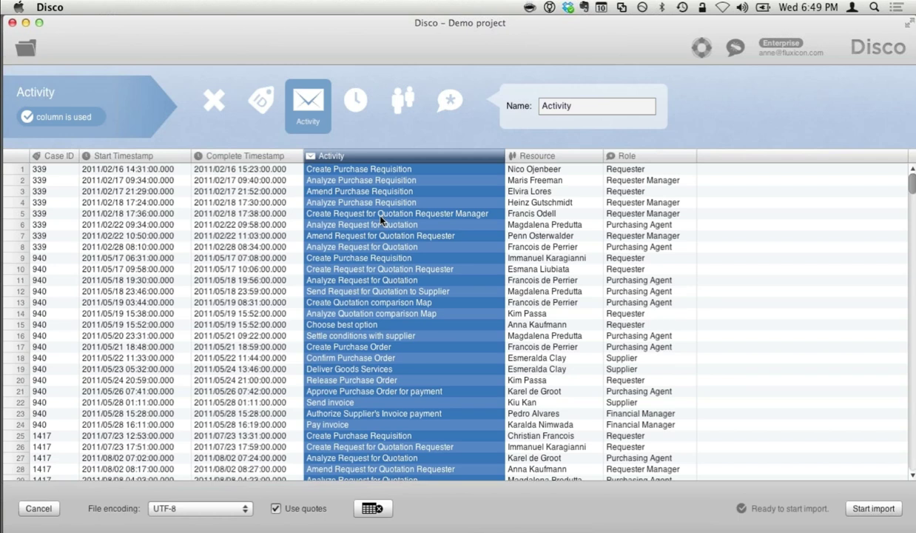
click(448, 126)
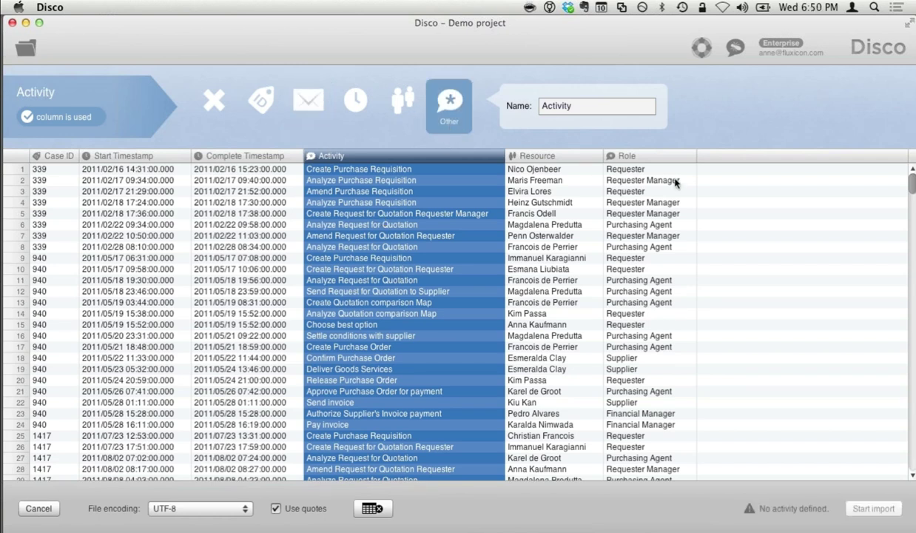
click(649, 217)
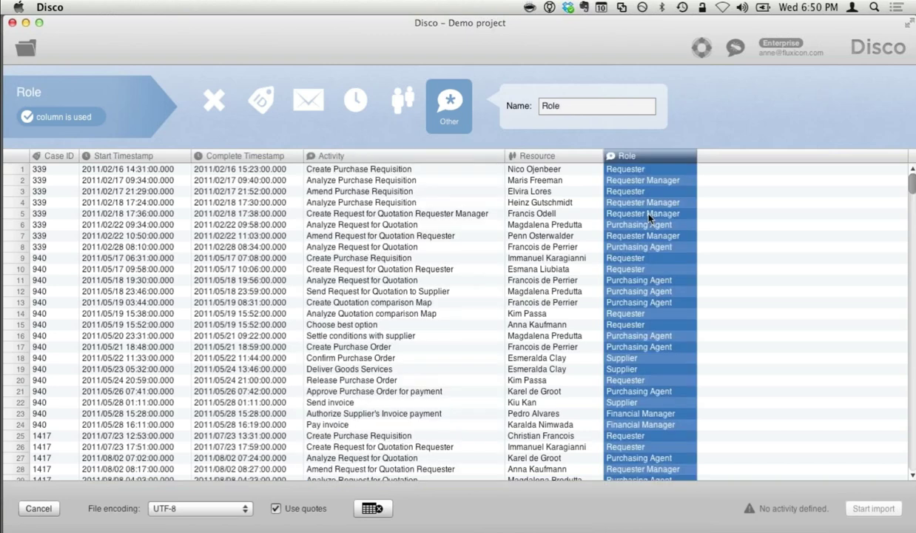
click(307, 104)
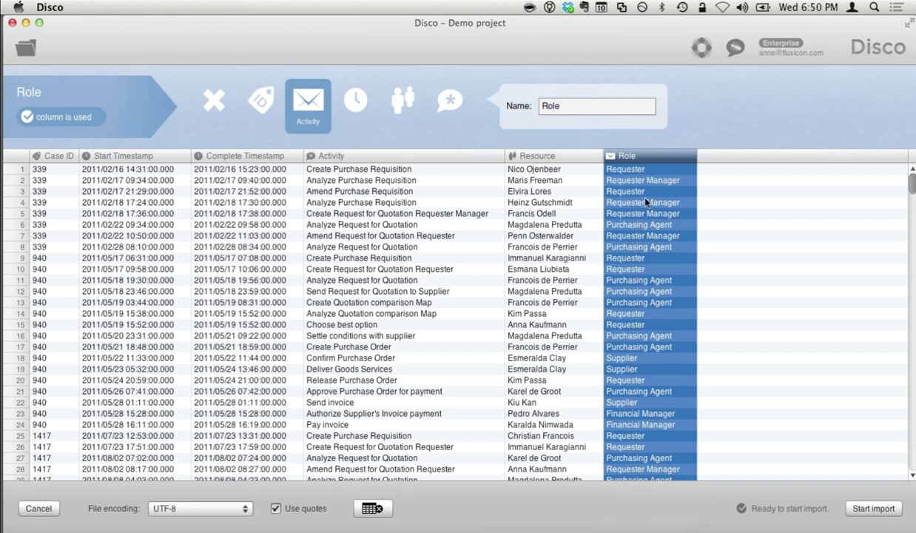
- Import the log with Role as activity and show total durations on the process map with 100% of the paths
click(865, 507)
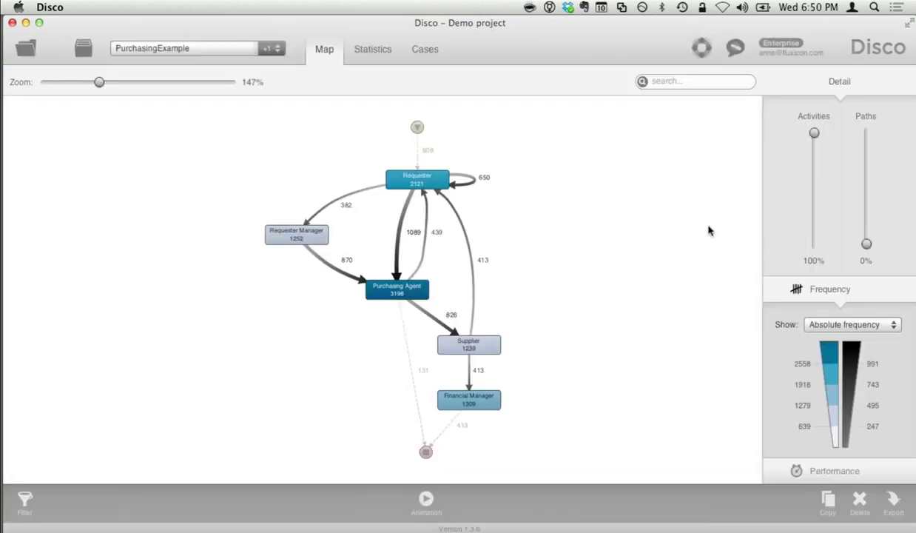
drag(866, 243, 867, 134)
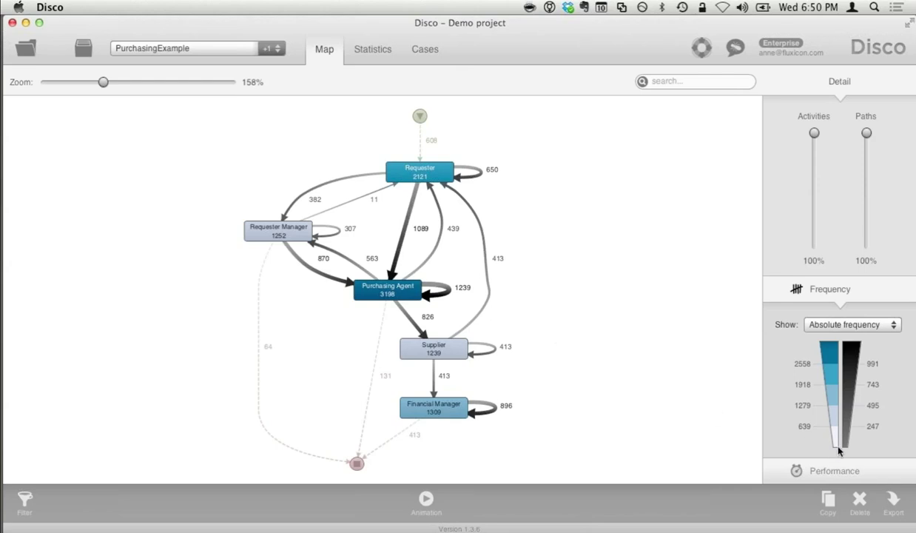
click(835, 469)
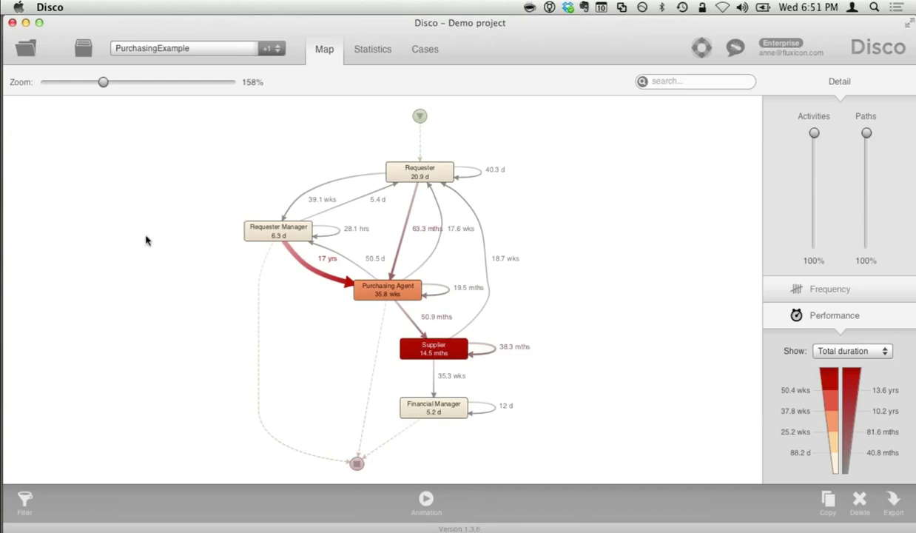
- Minimize Disco, switch to the Webinar.key presentation in Keynote and start the slideshow from the Demo slide
click(26, 23)
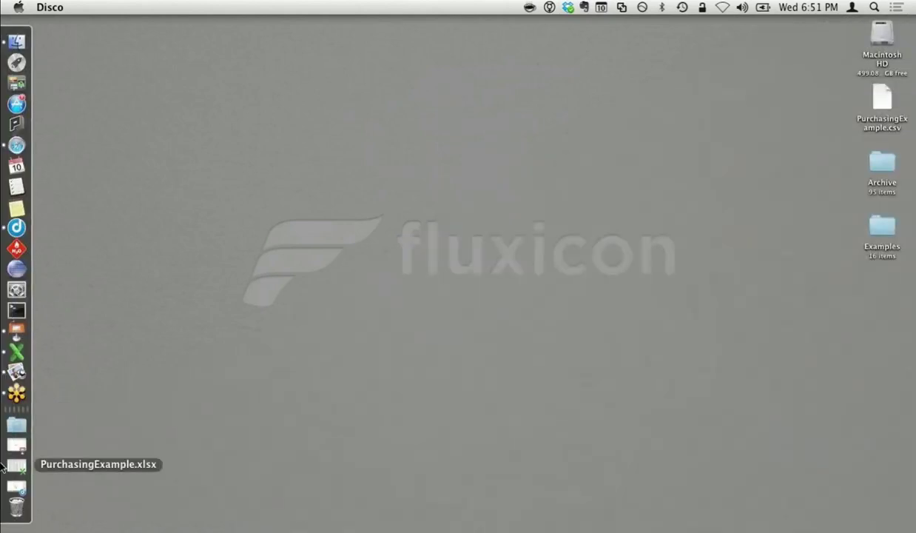
click(16, 443)
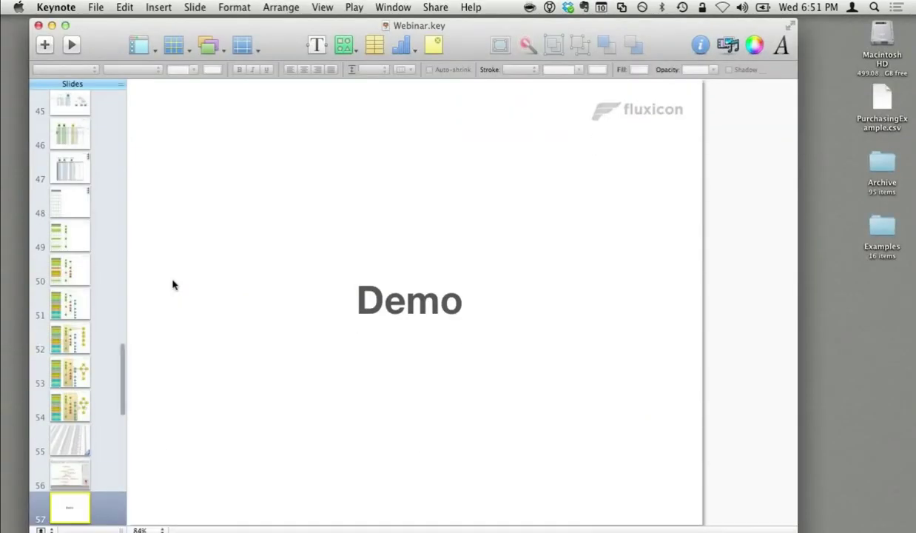
click(72, 46)
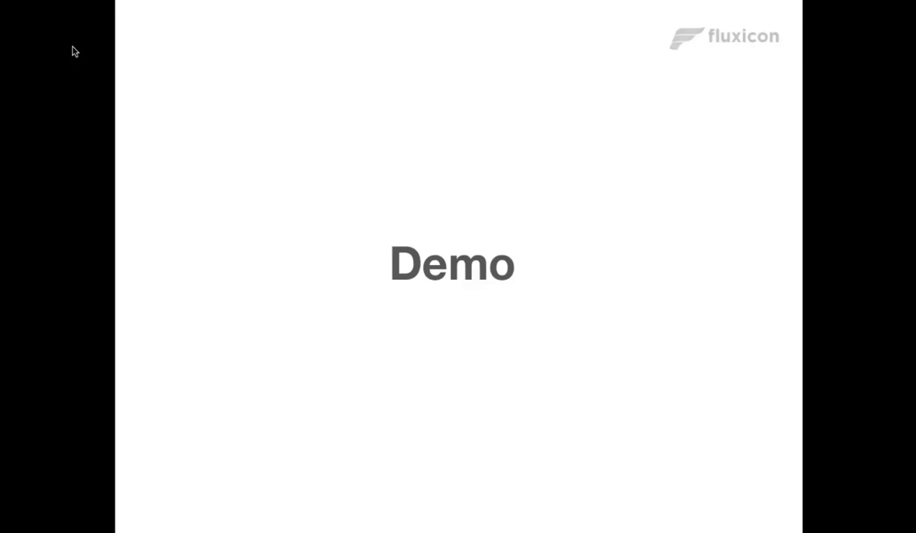